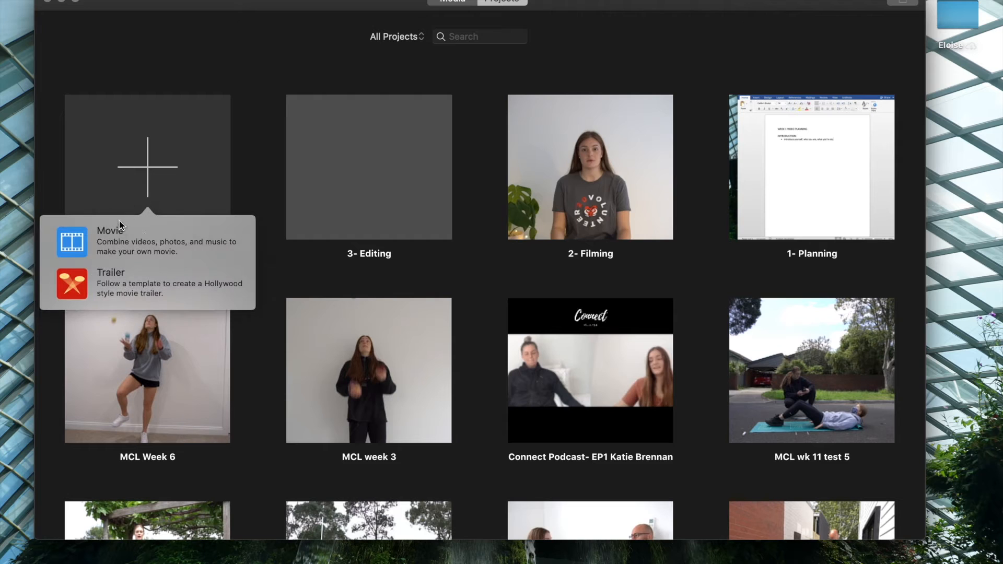
Create a new movie project.
left_click(127, 243)
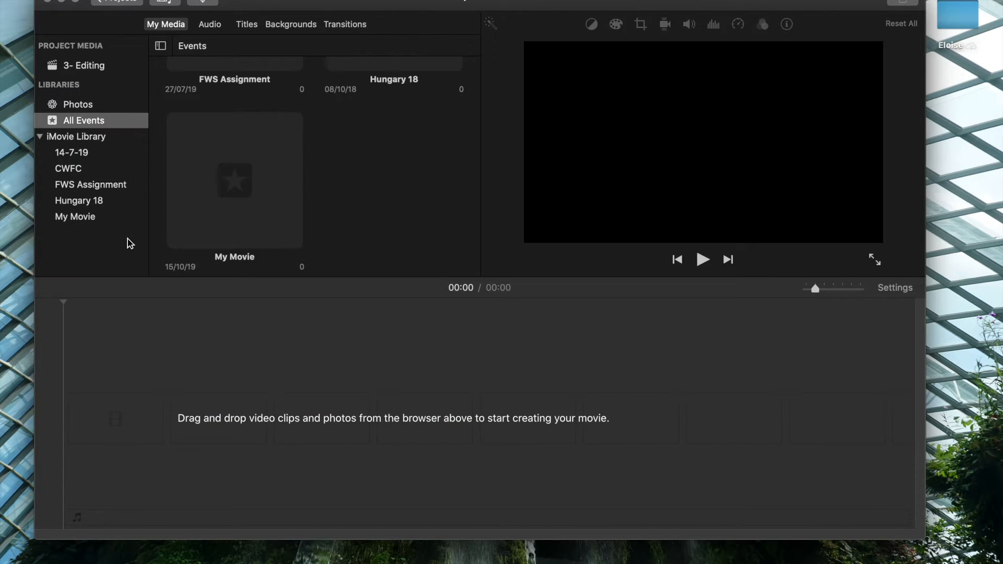
left_click(354, 306)
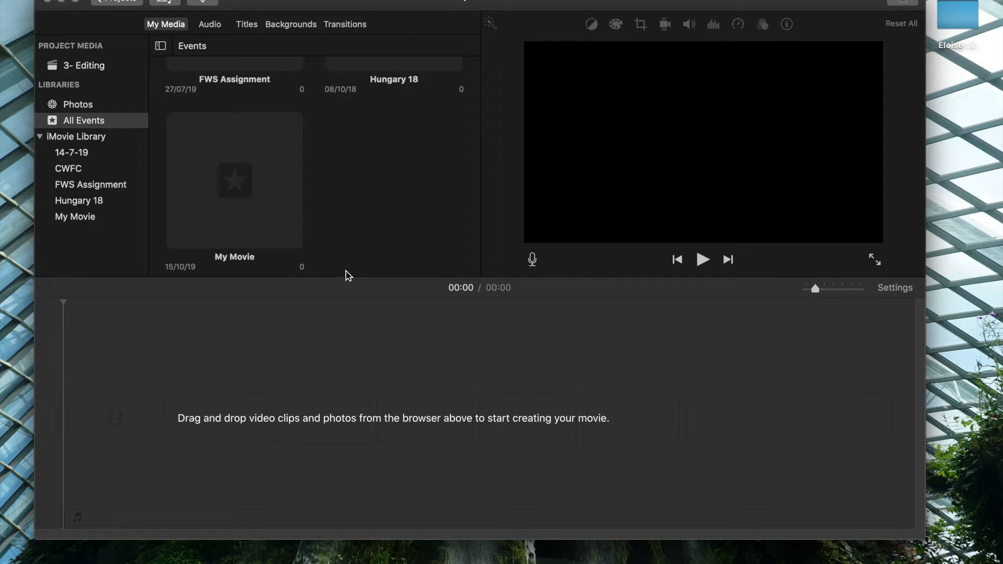
scroll(337, 198, "down", 2)
left_click(88, 0)
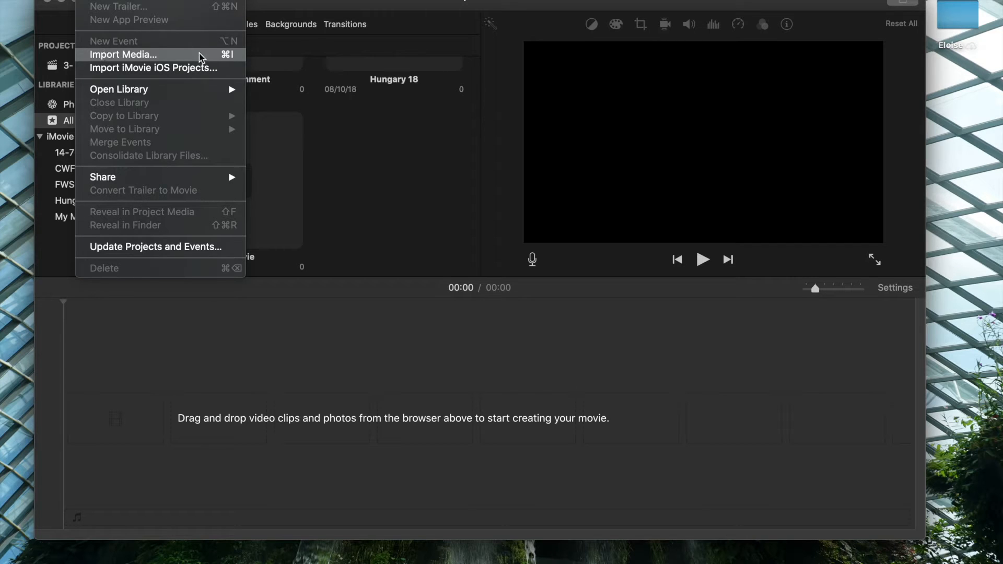
left_click(336, 162)
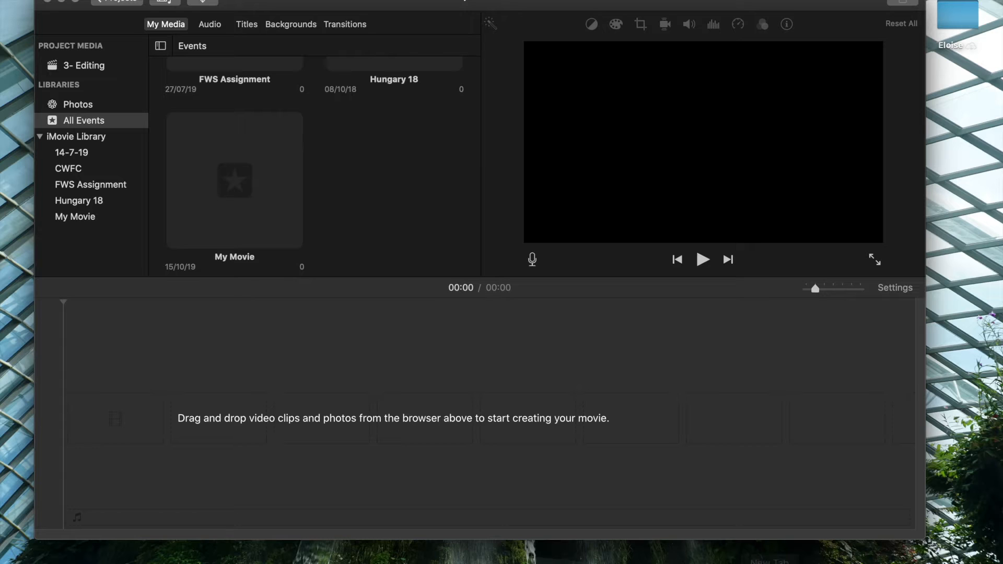
Bring up the Project for Dom folder in Finder and add the clip C0008.MP4 to the empty timeline.
mouse_move(856, 563)
left_click(899, 556)
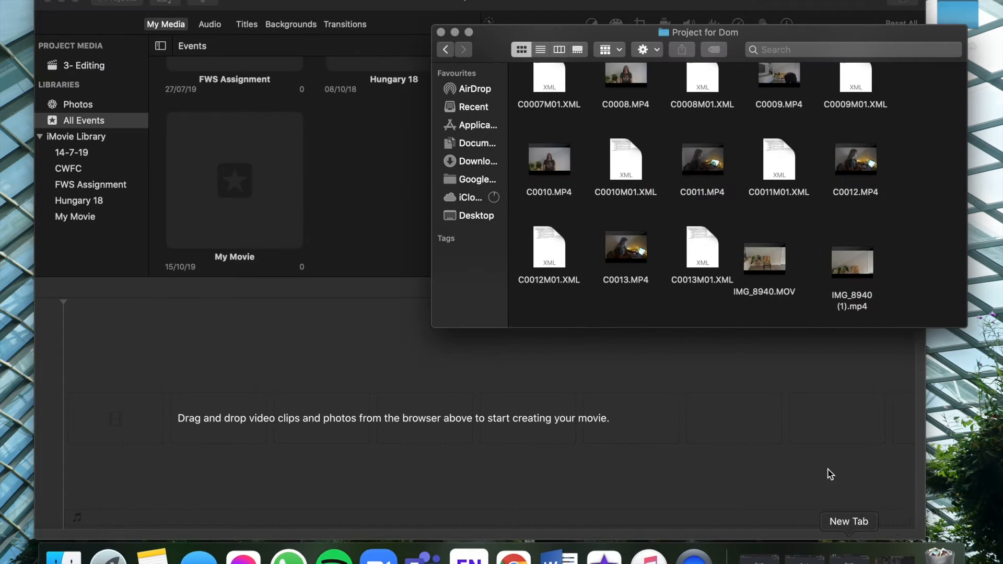
scroll(750, 267, "up", 5)
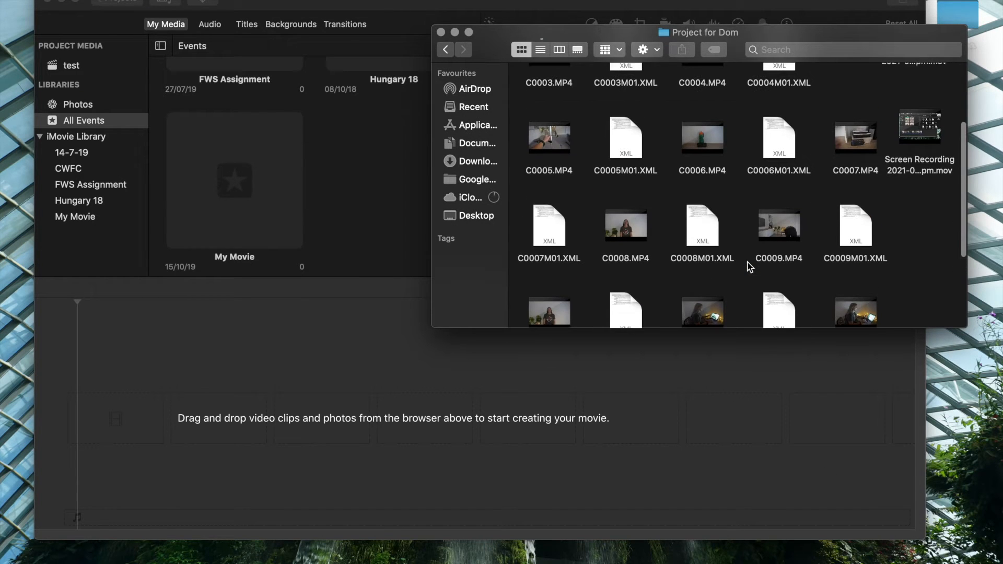
scroll(750, 267, "up", 2)
left_click_drag(637, 256, 241, 424)
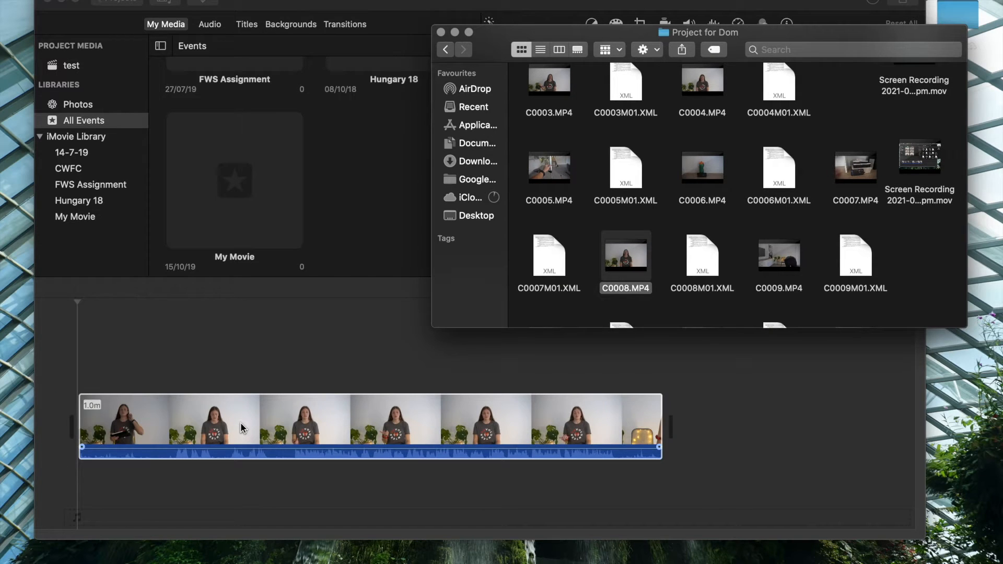
Append the clips C0009.MP4 and C0010.MP4 to the timeline after the first clip and close the Finder window.
left_click_drag(795, 264, 741, 433)
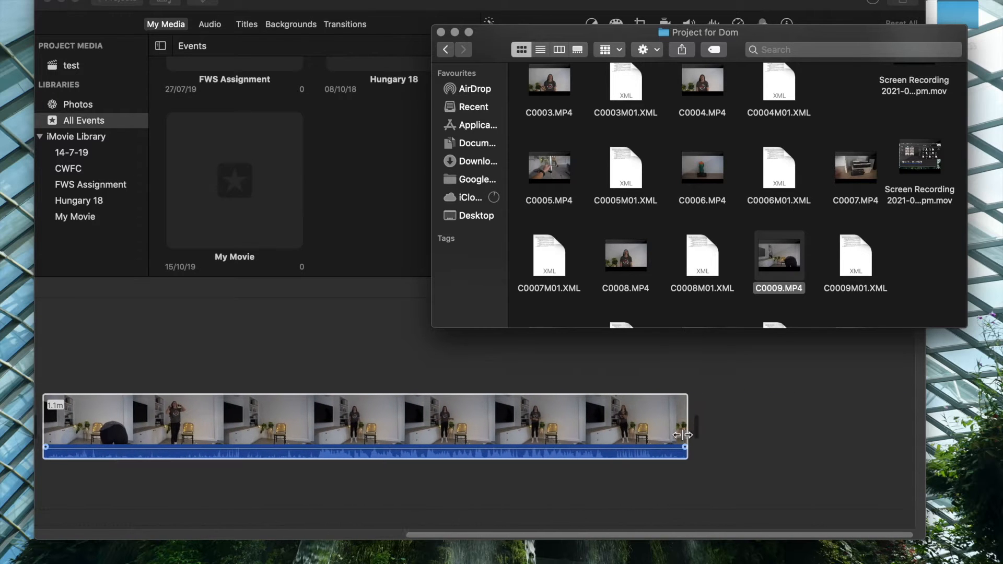
scroll(766, 222, "down", 3)
scroll(766, 221, "down", 2)
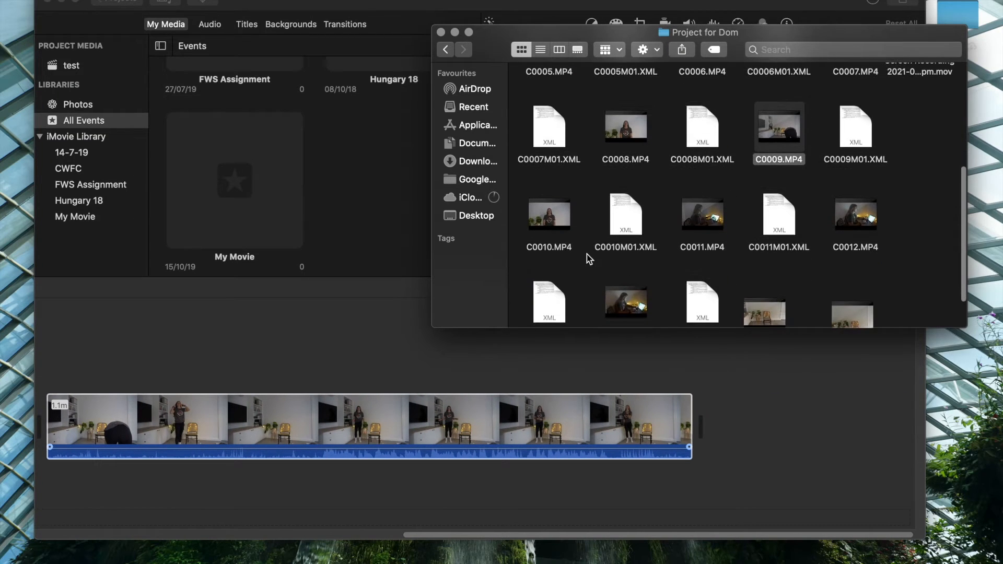
left_click_drag(571, 226, 785, 426)
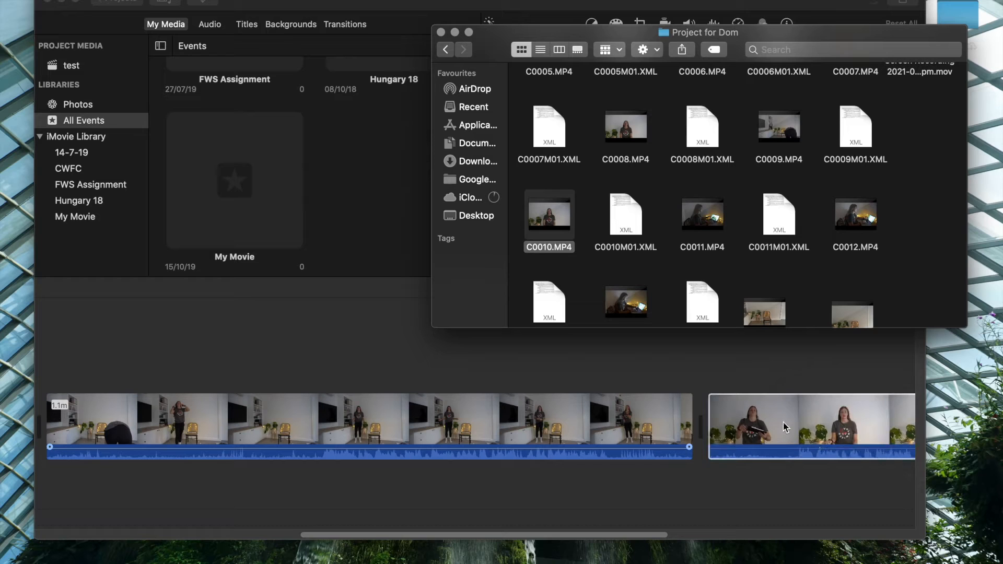
left_click(441, 33)
Insert a Black background in front of each of the three video clips in the timeline.
scroll(489, 376, "left", 5)
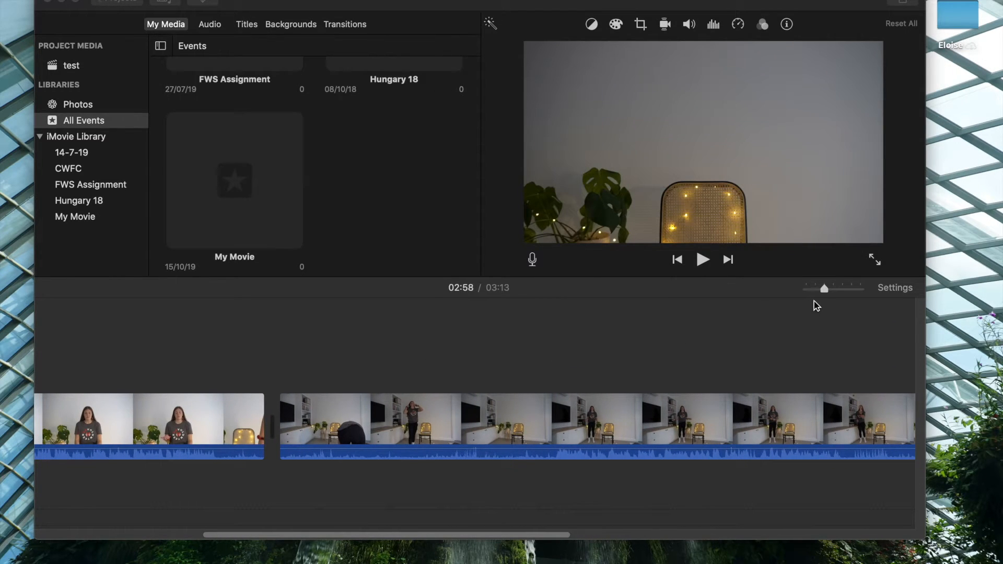
left_click(809, 290)
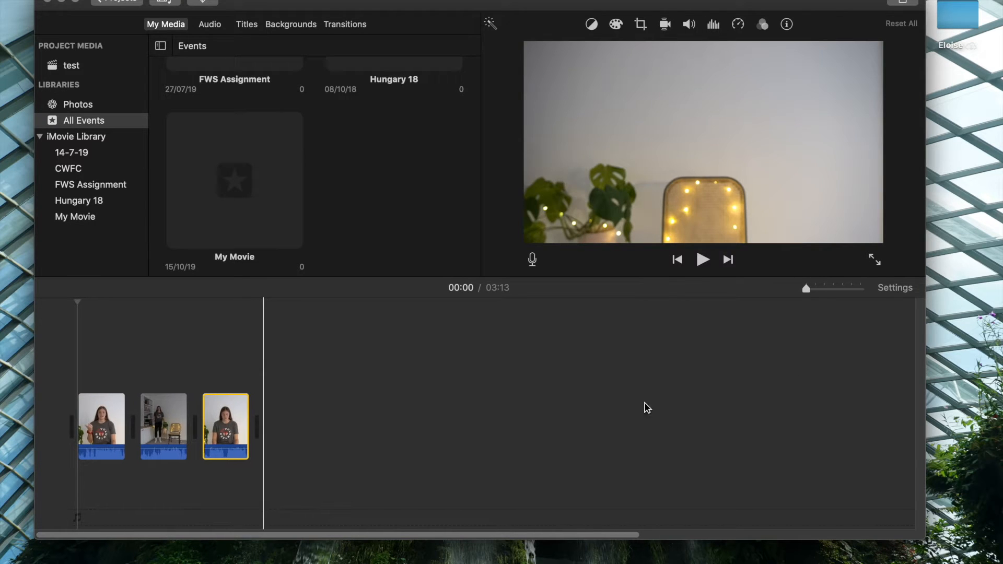
left_click(817, 290)
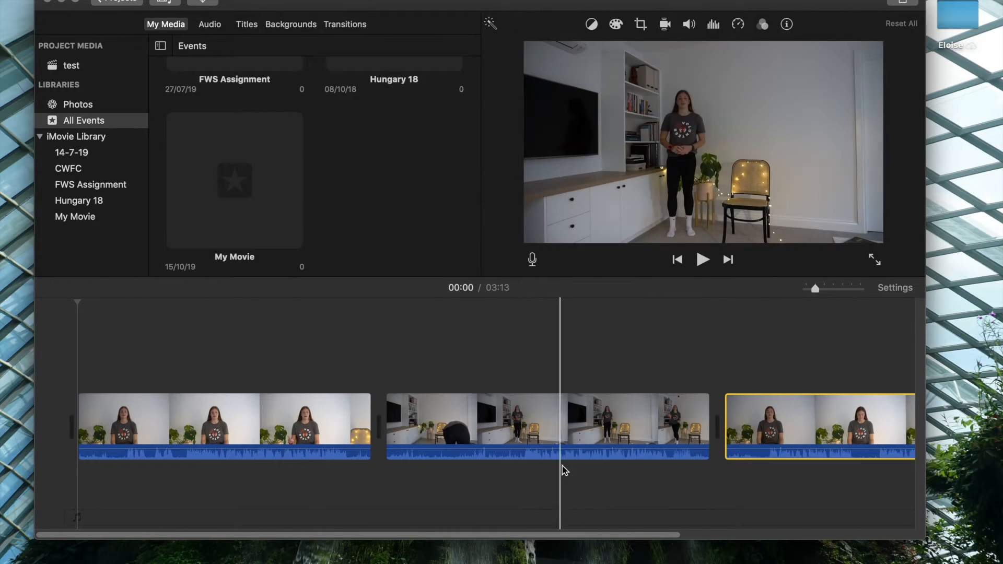
scroll(838, 382, "right", 5)
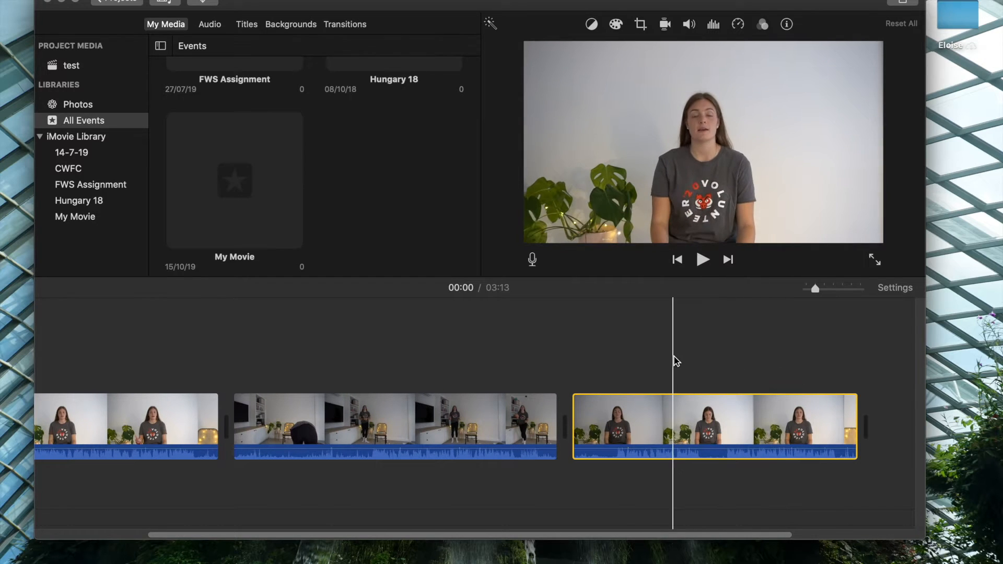
scroll(511, 376, "left", 5)
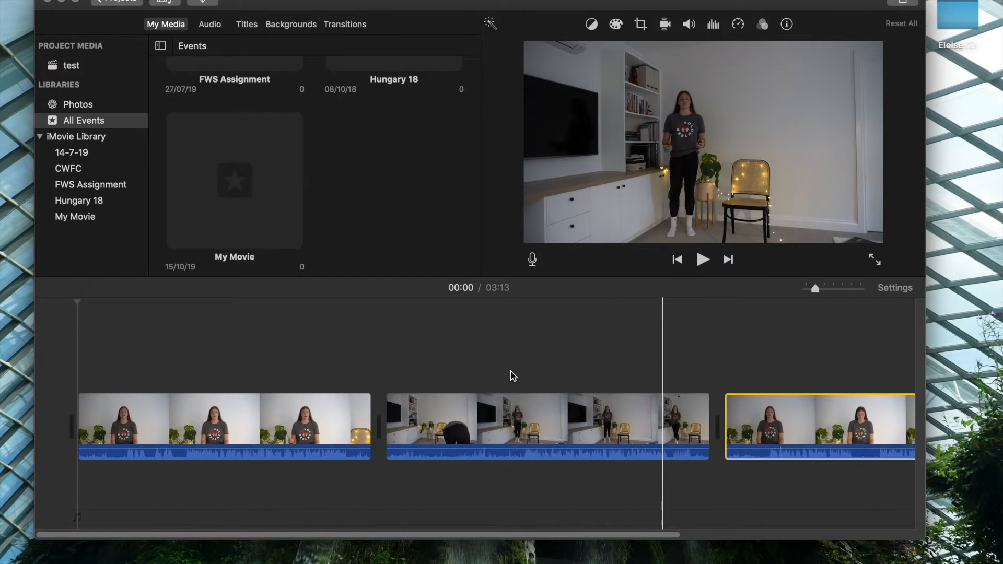
left_click(287, 26)
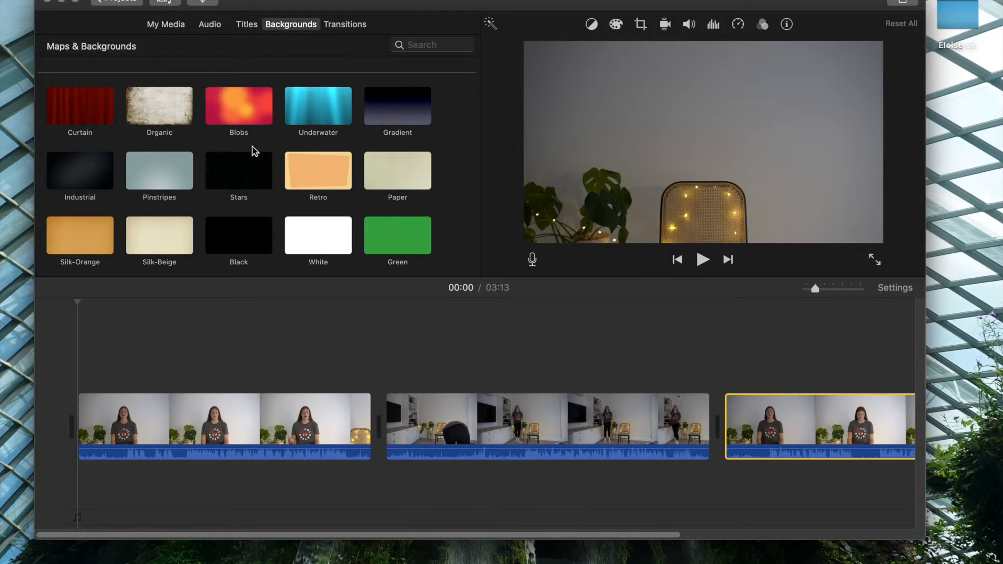
left_click_drag(234, 233, 78, 410)
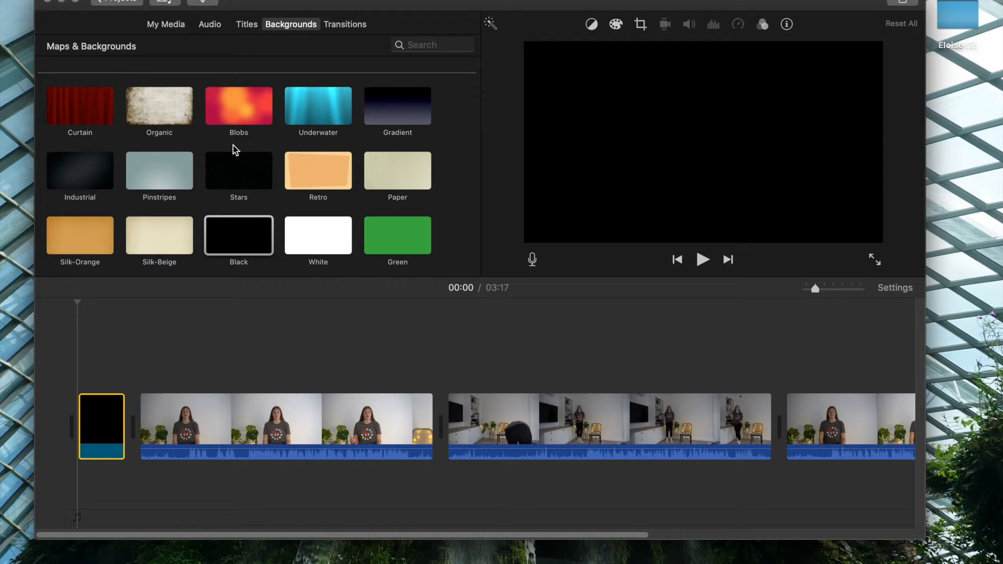
left_click_drag(228, 229, 444, 413)
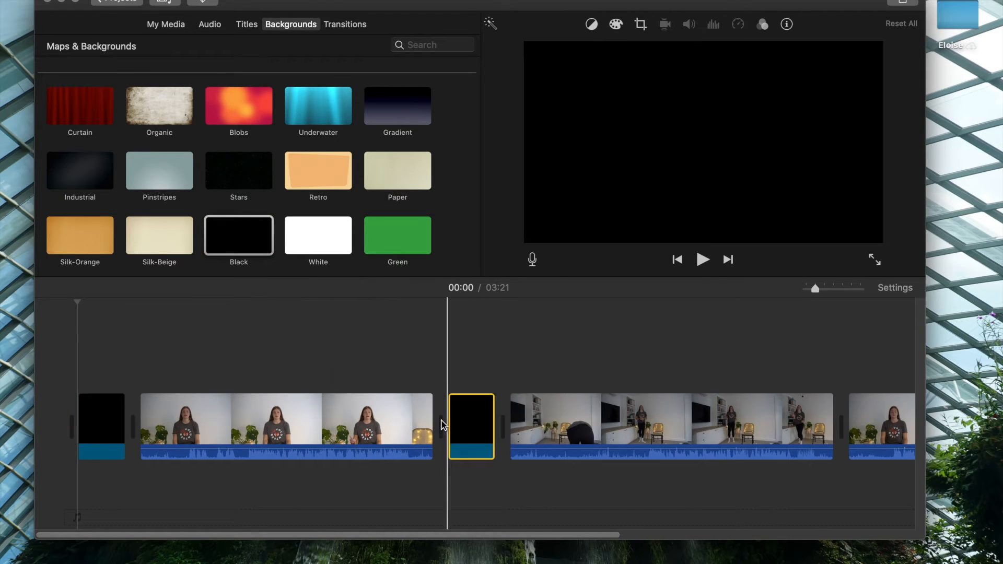
scroll(442, 425, "right", 3)
scroll(441, 425, "right", 2)
left_click_drag(240, 248, 641, 418)
scroll(592, 430, "left", 5)
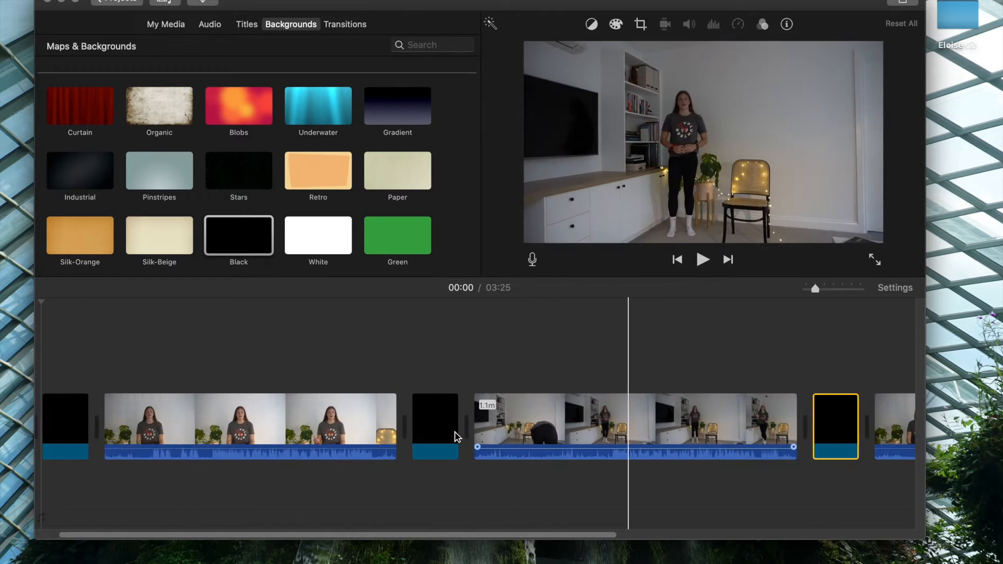
Add a Centered title over the first black background and replace its placeholder text with INTRODUCTION.
left_click(243, 26)
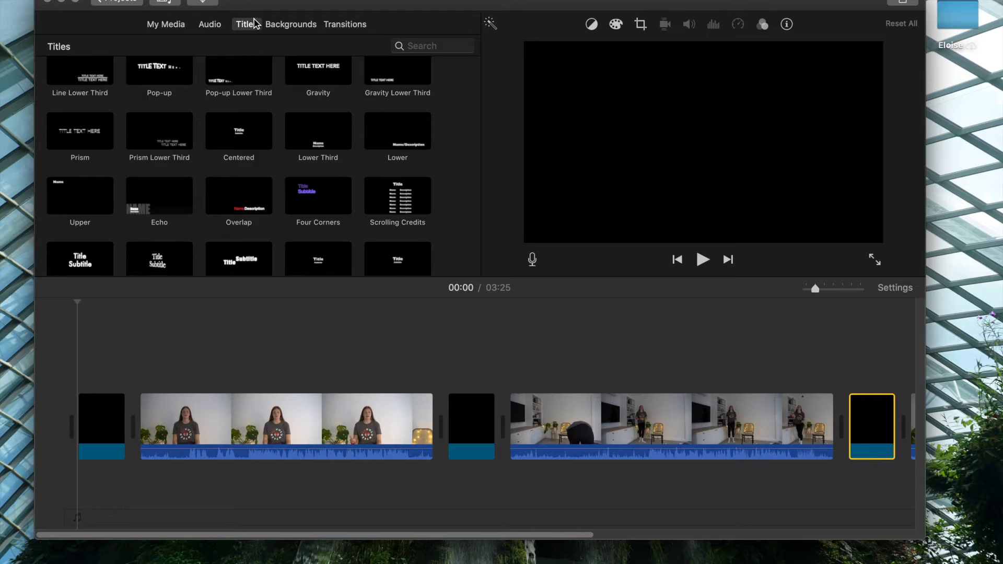
left_click_drag(256, 127, 80, 364)
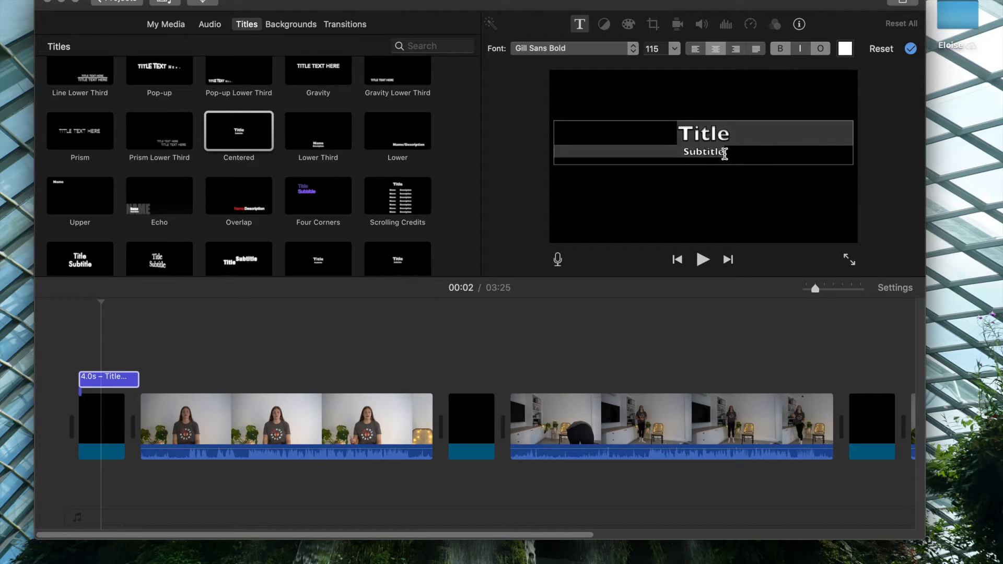
left_click(737, 152)
left_click_drag(720, 152, 677, 137)
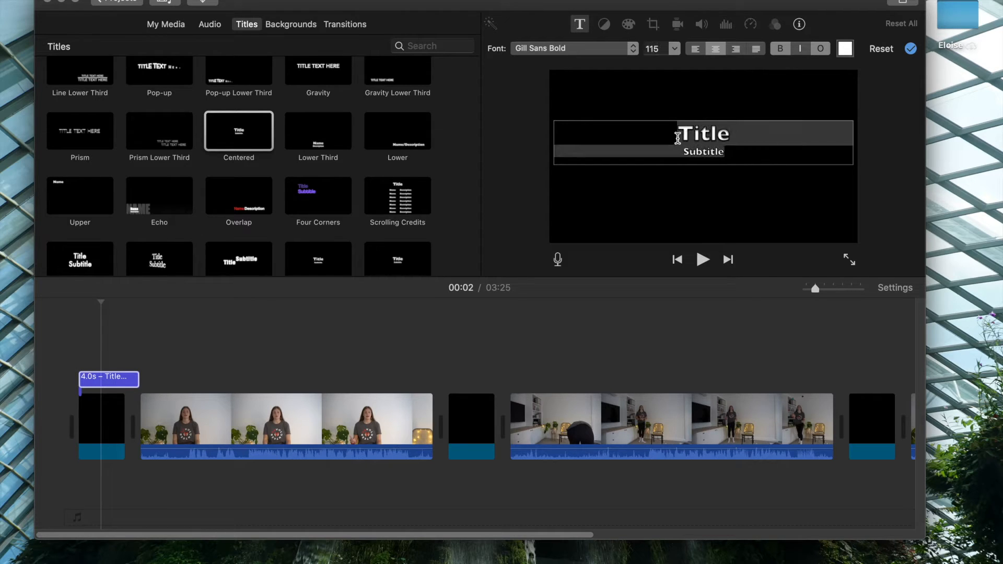
key("BackSpace")
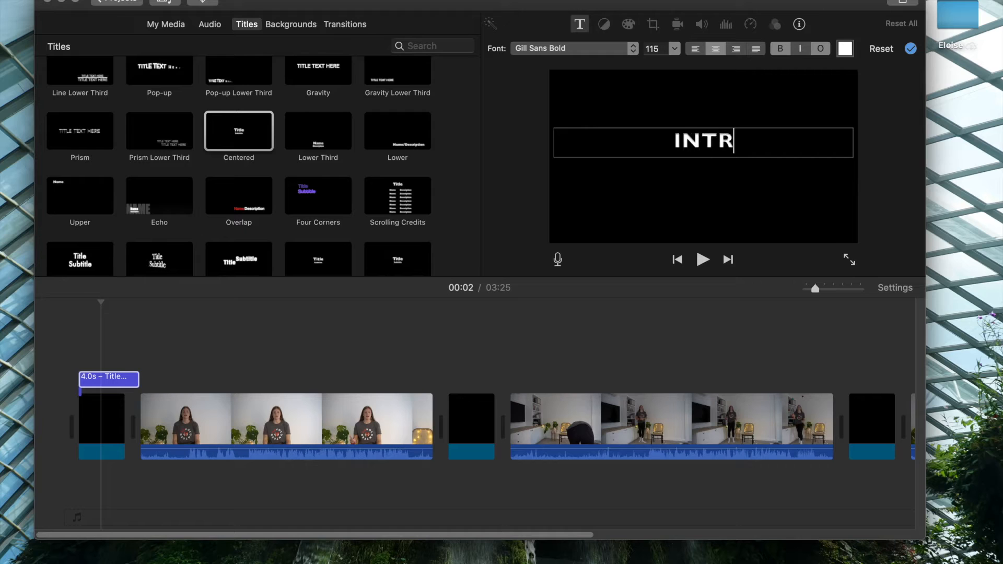
type("INTRODUCTION")
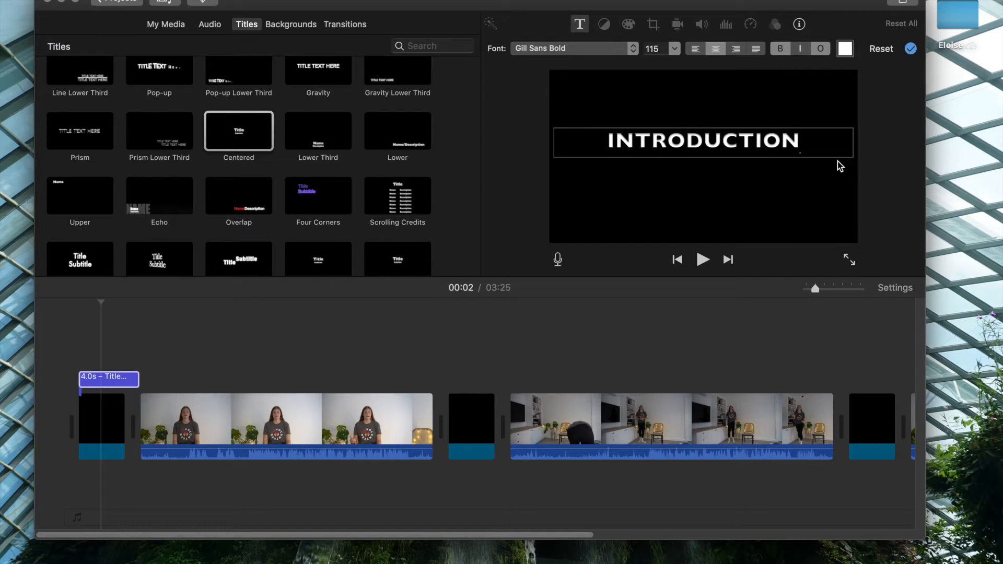
Set the font of the INTRODUCTION title to Helvetica Neue Medium.
left_click_drag(815, 145, 664, 157)
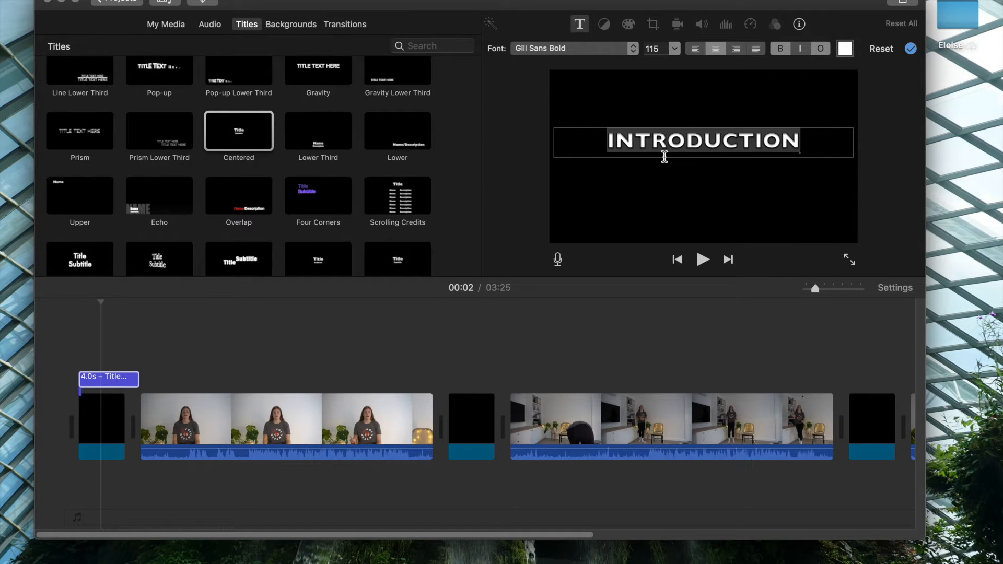
left_click(818, 50)
left_click(613, 51)
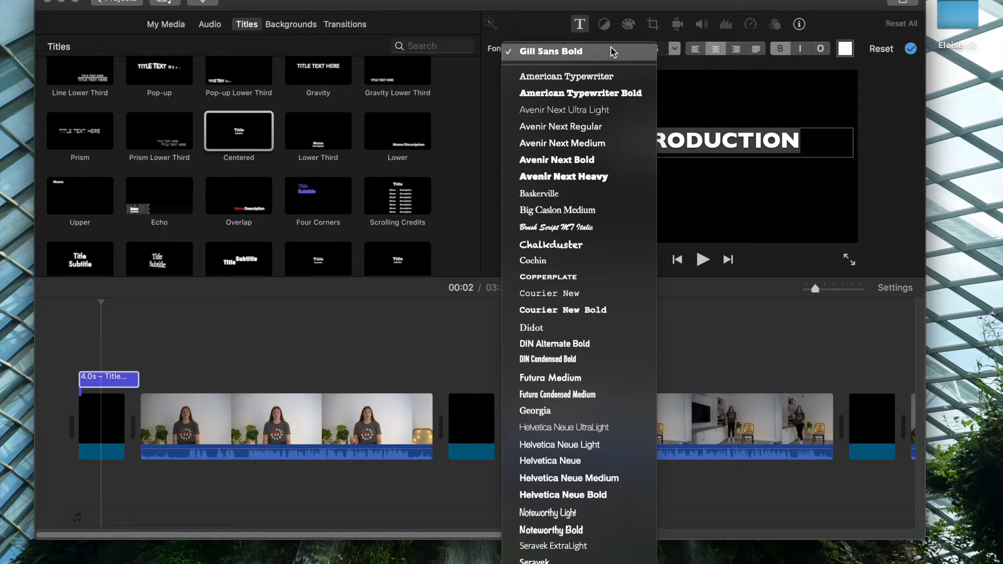
left_click(584, 478)
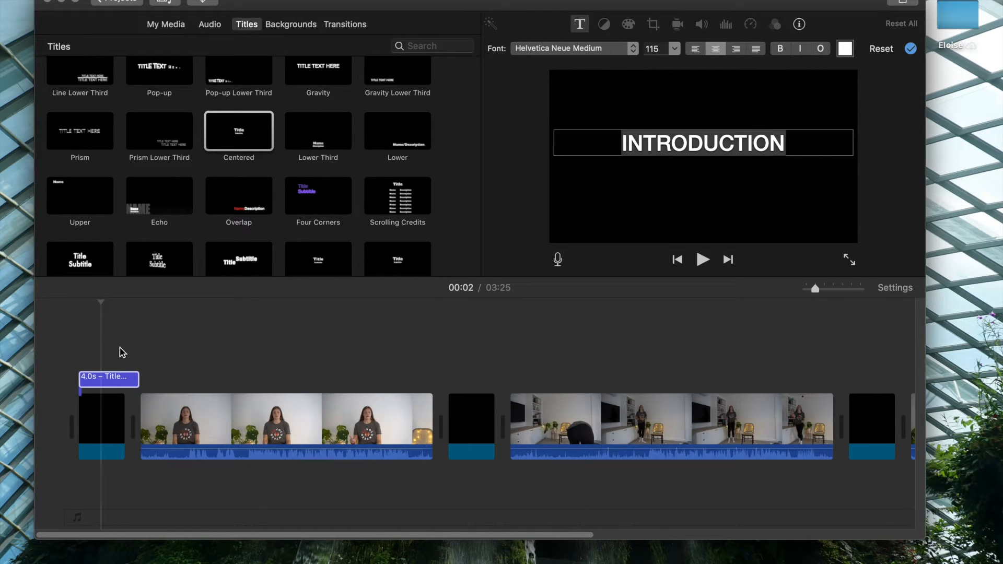
left_click(99, 360)
Add a Centered title reading SKILL PRACTICE over the second black background, set in Helvetica Neue Medium.
left_click_drag(239, 138, 449, 360)
left_click(728, 156)
key("super+a")
type("SKILL PRACTICE")
key("super+a")
left_click(575, 48)
left_click(565, 480)
left_click(482, 359)
Add a Centered title reading CONCLUSION over the third black background, set in Helvetica Neue Medium.
scroll(495, 359, "right", 6)
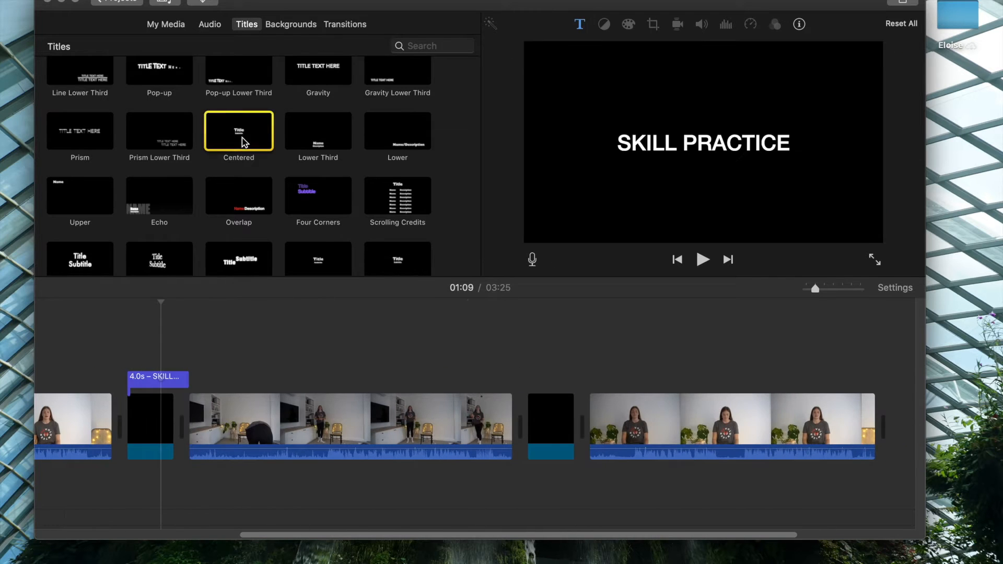
left_click_drag(242, 142, 526, 364)
left_click_drag(733, 151, 682, 139)
type("CONCLUSION")
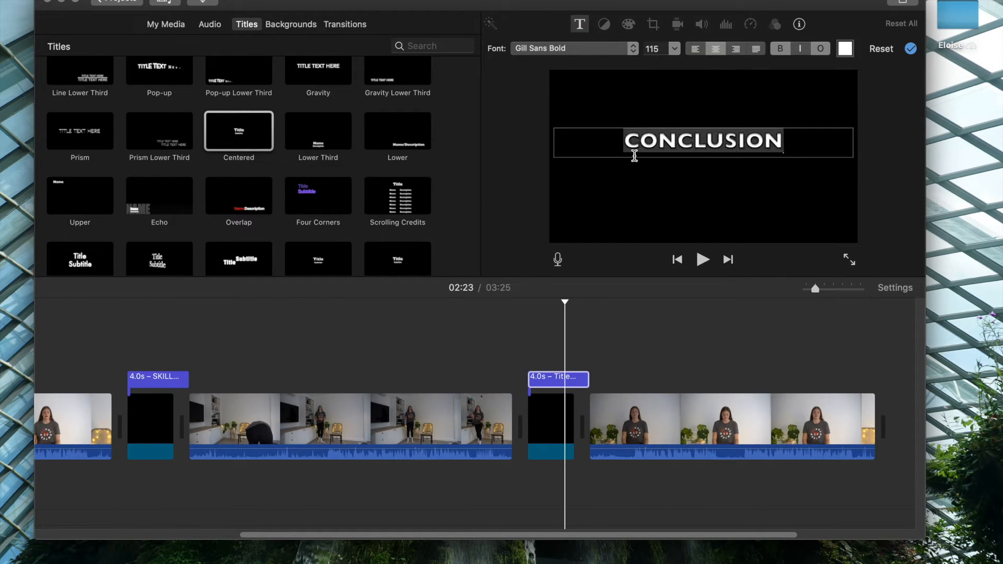
key("super+a")
left_click(575, 48)
left_click(622, 478)
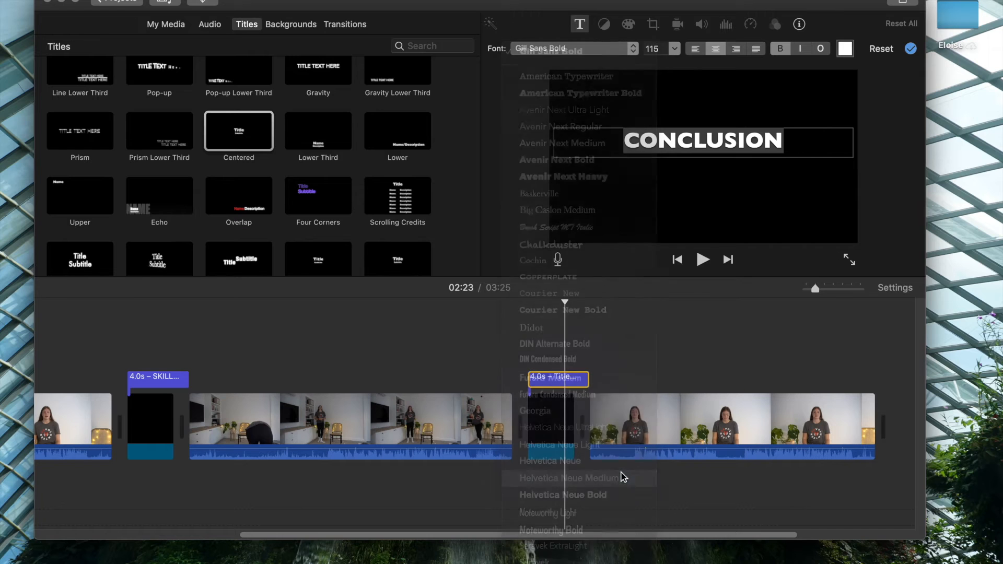
left_click(575, 351)
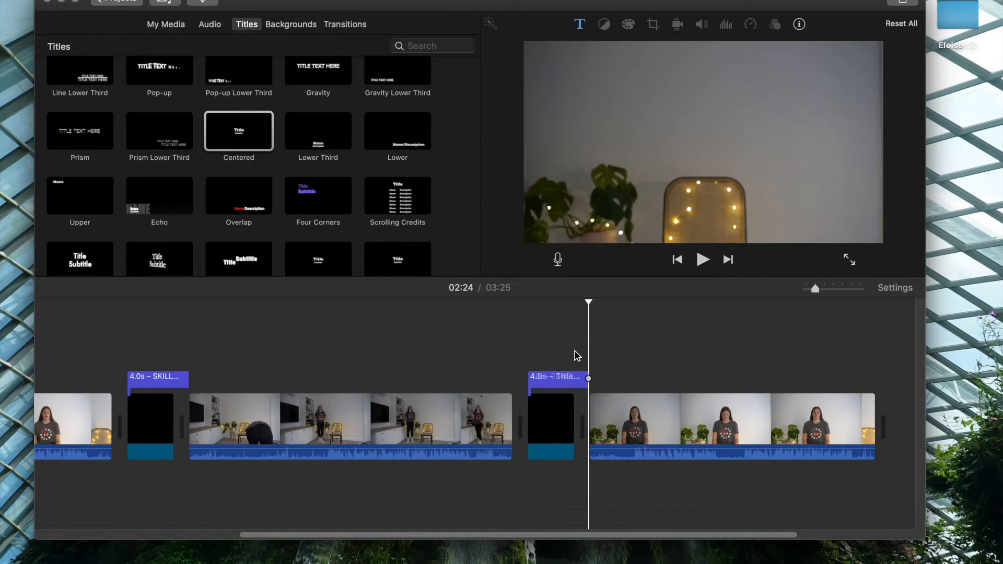
Split the introduction clip at 00:14 and delete the unwanted section before the split.
scroll(627, 375, "left", 10)
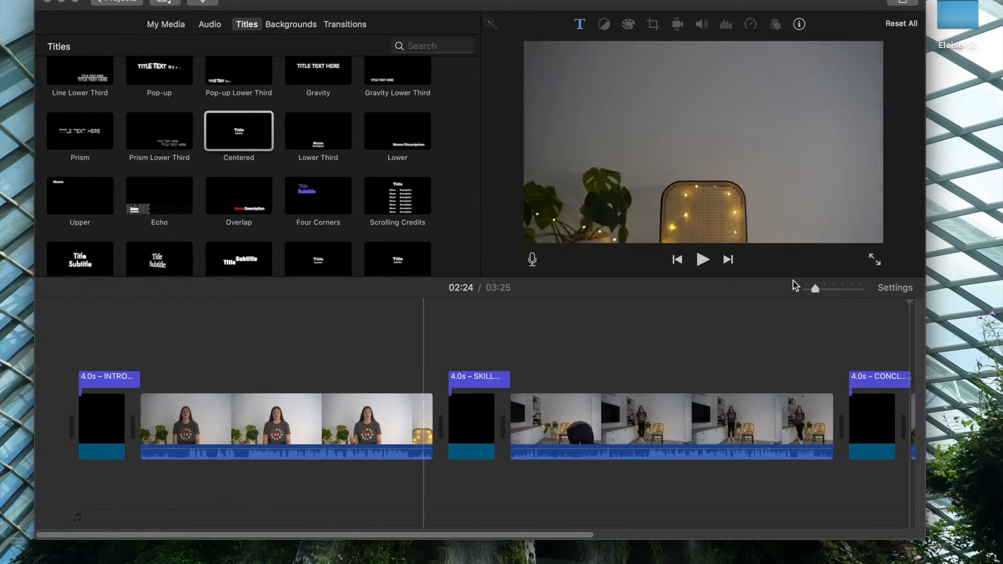
left_click(832, 290)
scroll(320, 400, "left", 15)
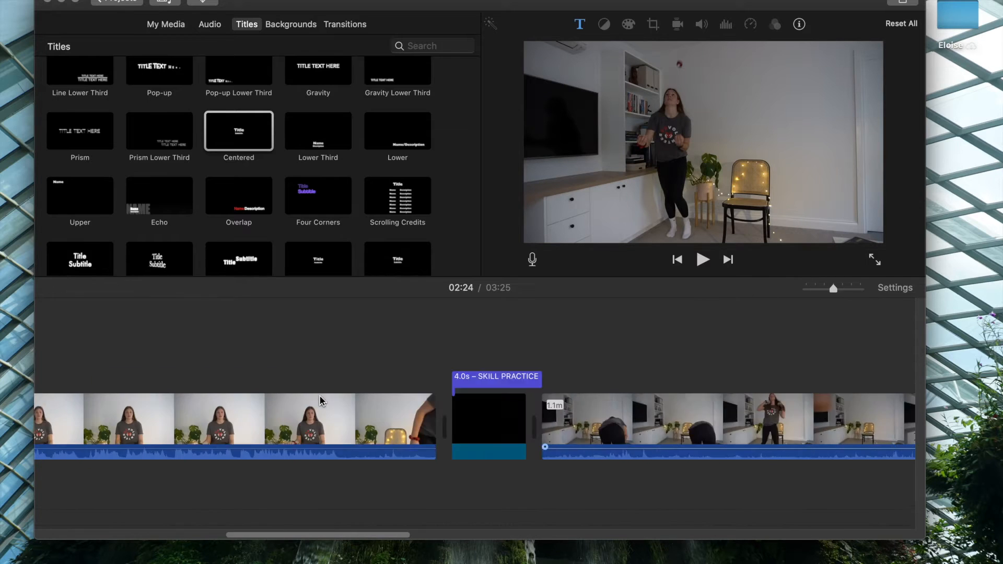
scroll(320, 400, "right", 3)
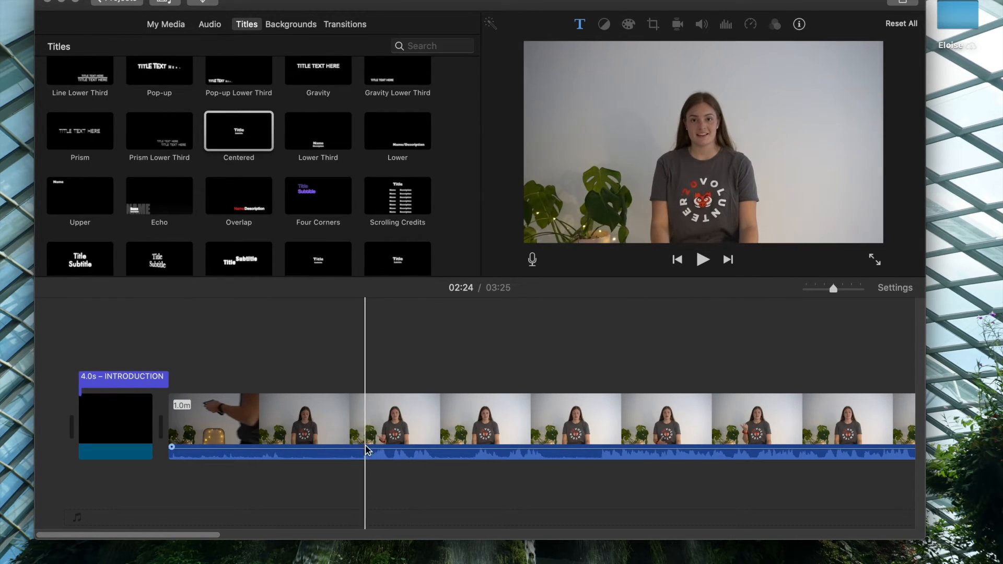
left_click(364, 431)
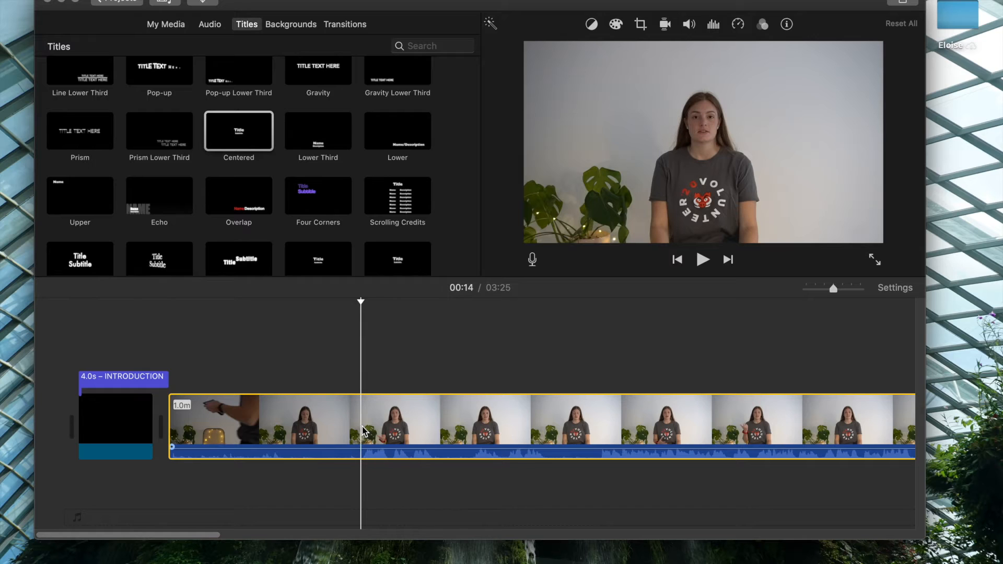
right_click(364, 431)
left_click(373, 460)
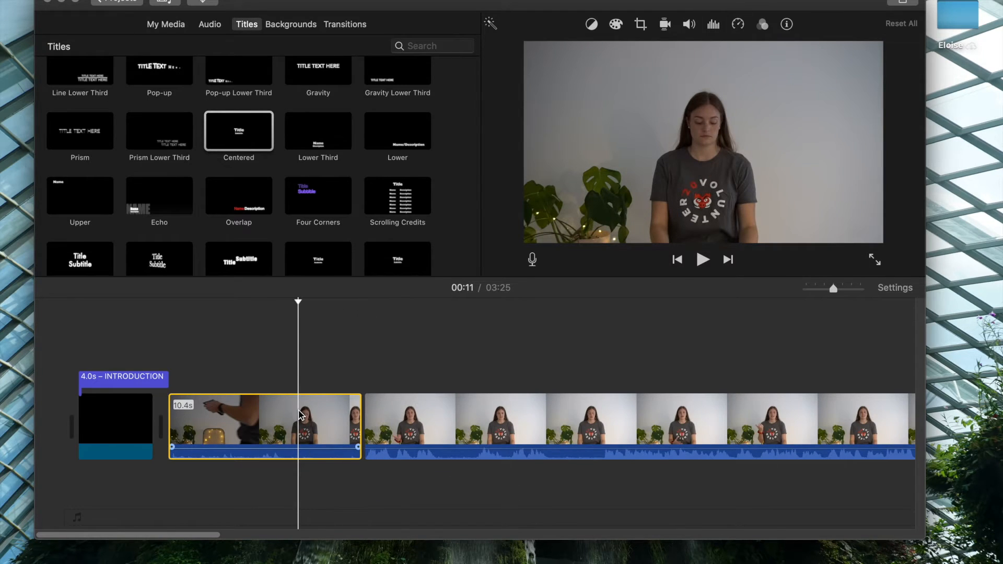
key("Delete")
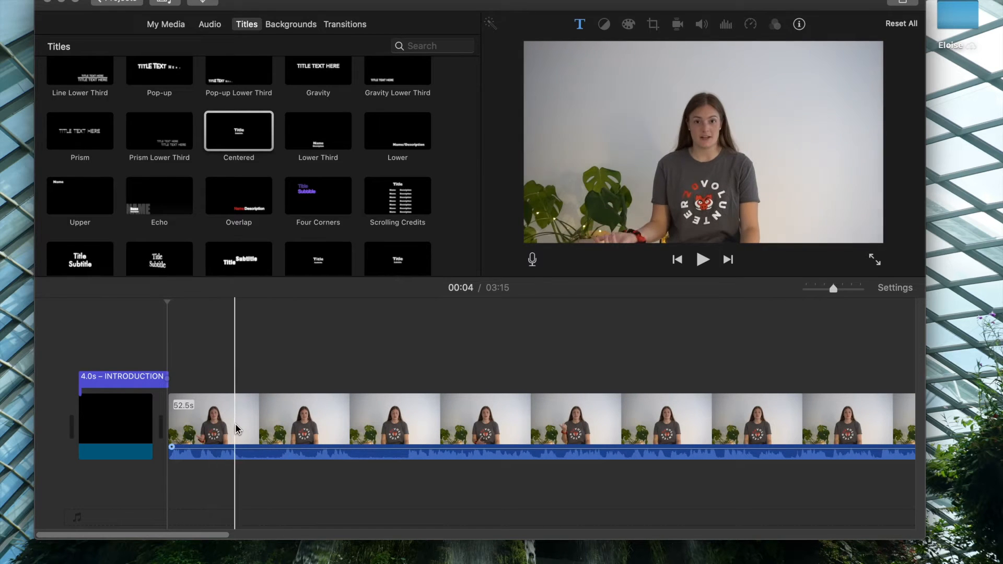
Split the introduction clip at 00:07 and 00:09, and delete the pause between the two cuts.
right_click(242, 426)
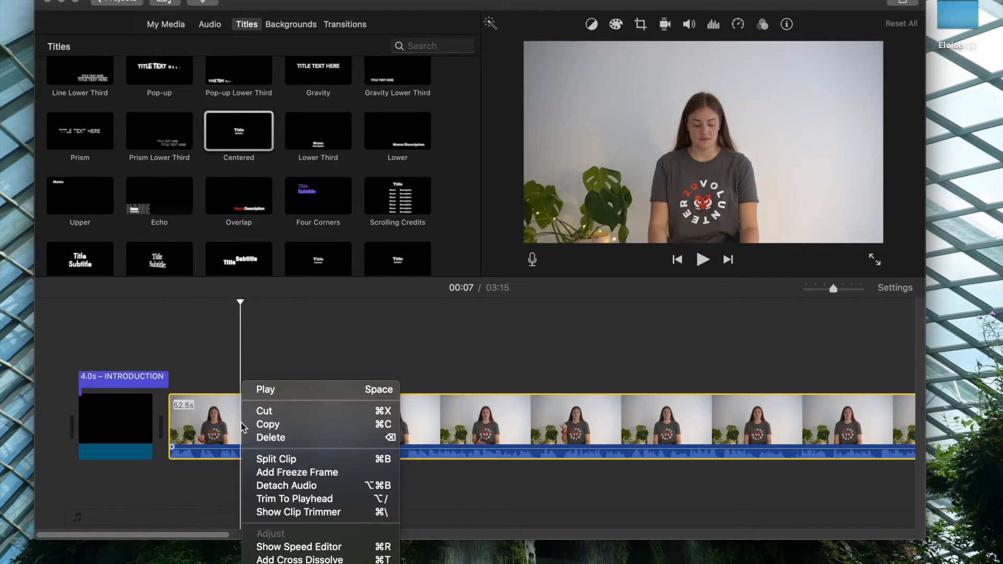
left_click(260, 456)
left_click(282, 430)
right_click(282, 430)
left_click(315, 459)
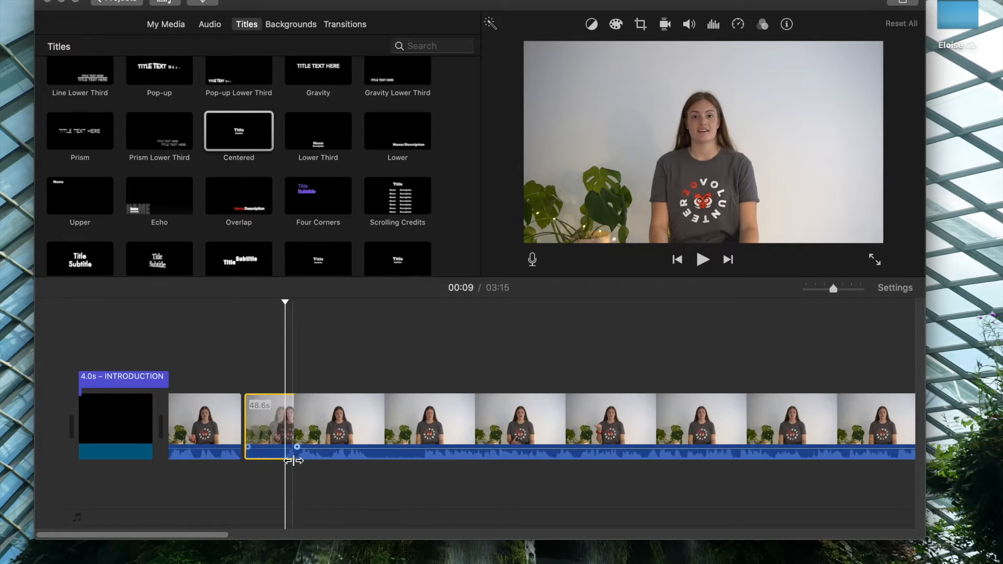
key("Delete")
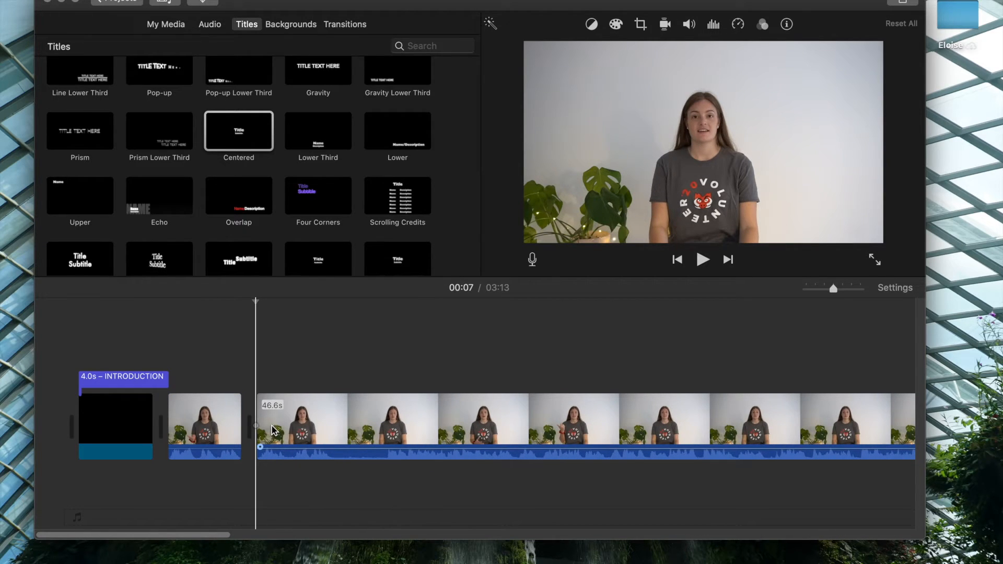
Split the introduction clip at 00:11 and 00:14, and delete the pause between the two cuts.
left_click(330, 434)
right_click(330, 434)
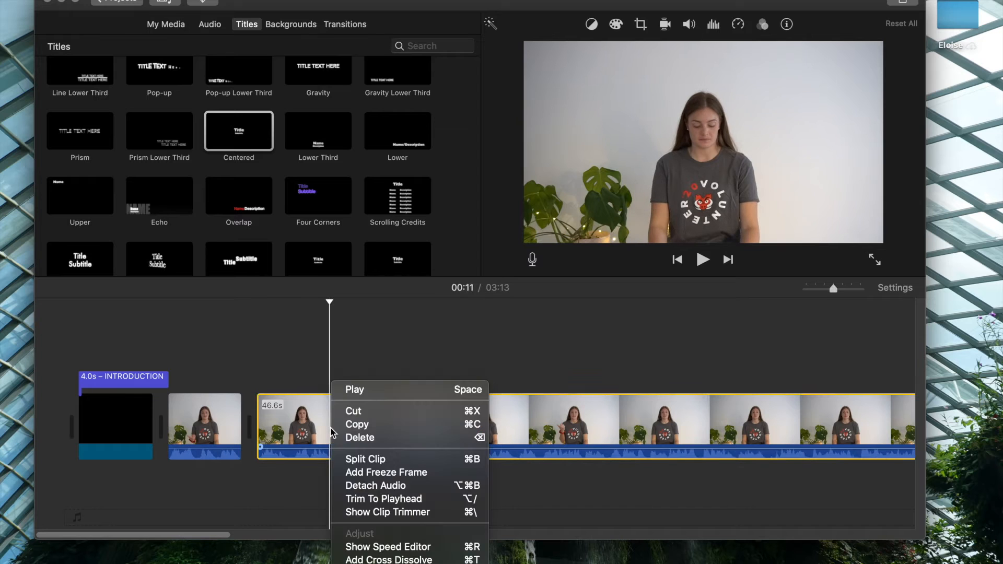
left_click(351, 460)
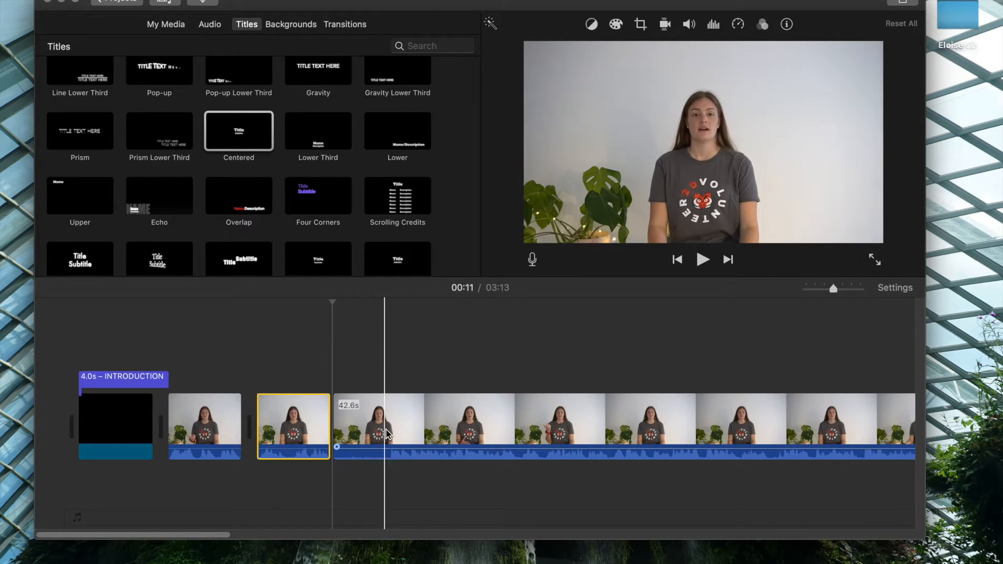
right_click(389, 432)
left_click(405, 456)
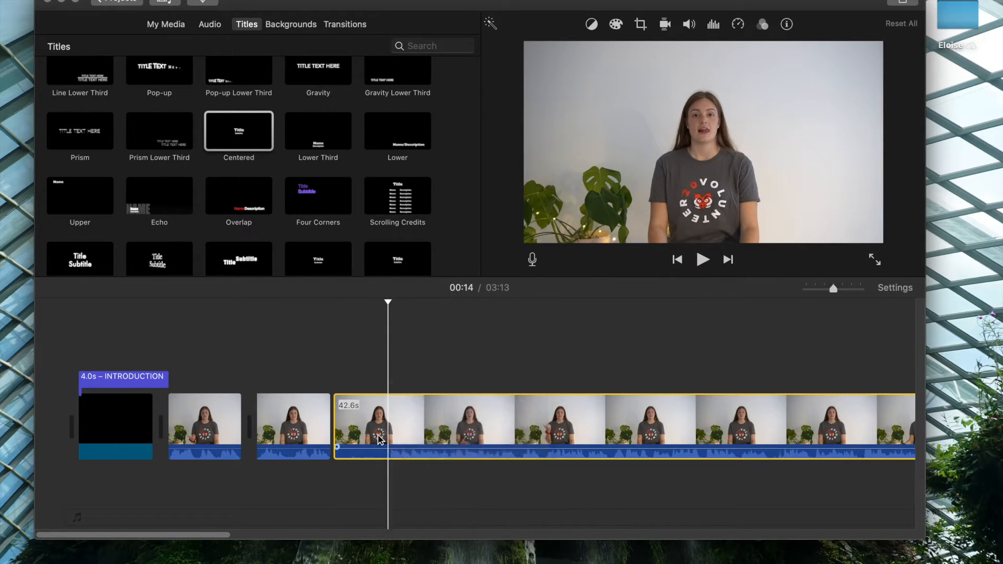
key("Delete")
Split the introduction clip near its end, after the speaker finishes, and delete the leftover tail.
scroll(365, 426, "right", 10)
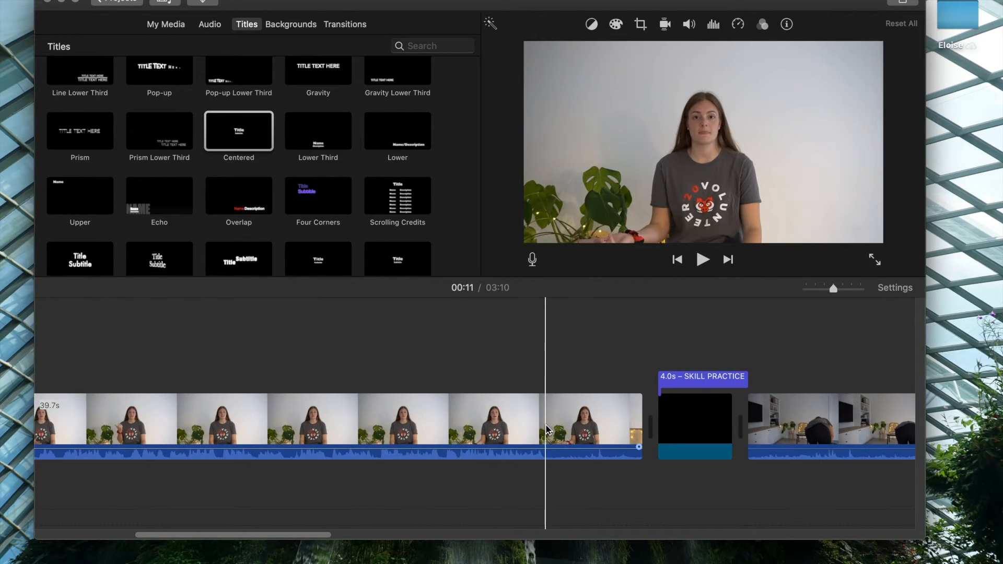
right_click(546, 428)
left_click(575, 459)
left_click(575, 429)
key("Delete")
Split the skill practice clip at 01:20, where the demonstration starts, and delete the setup footage before it.
scroll(575, 438, "right", 12)
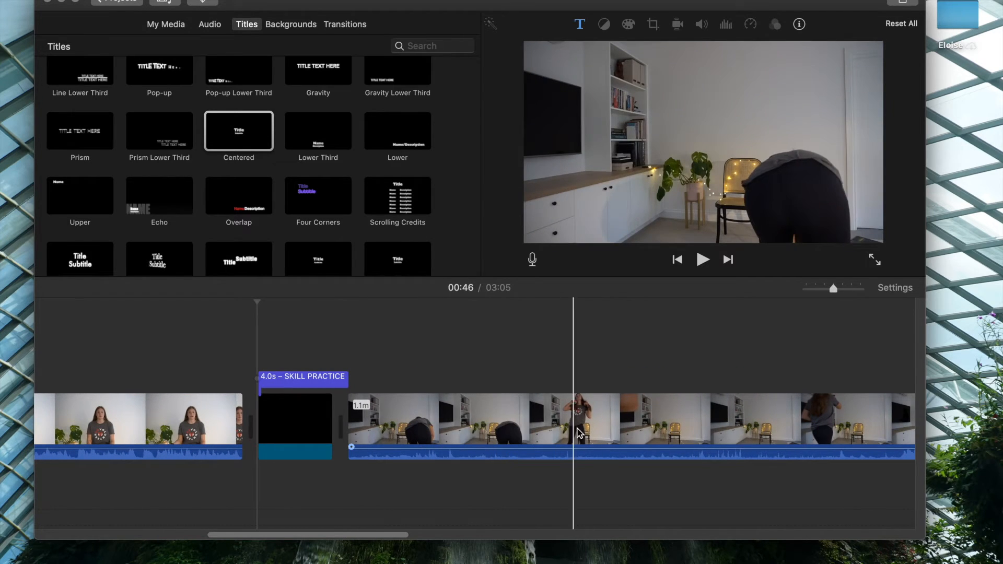
scroll(779, 430, "right", 12)
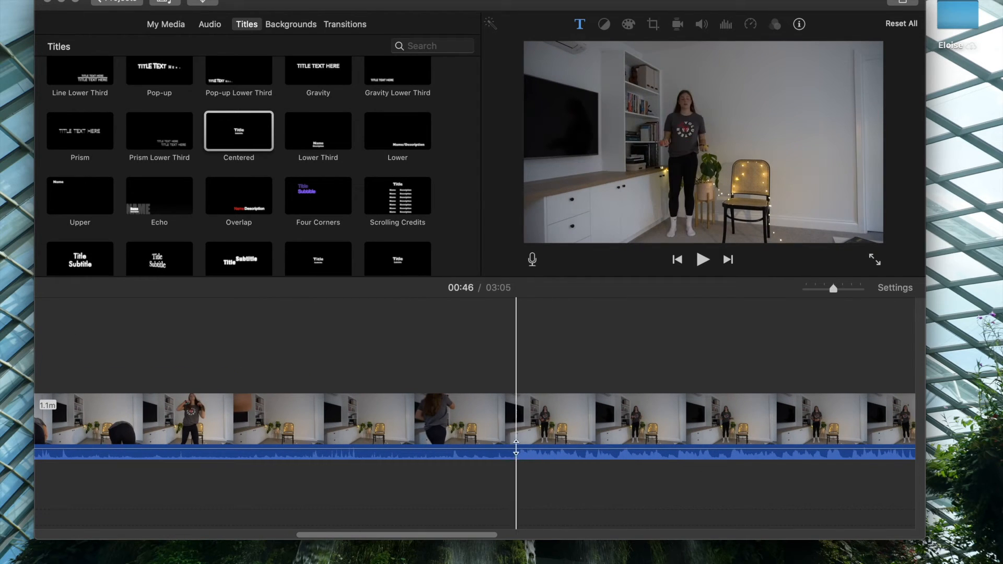
left_click(513, 432)
right_click(515, 432)
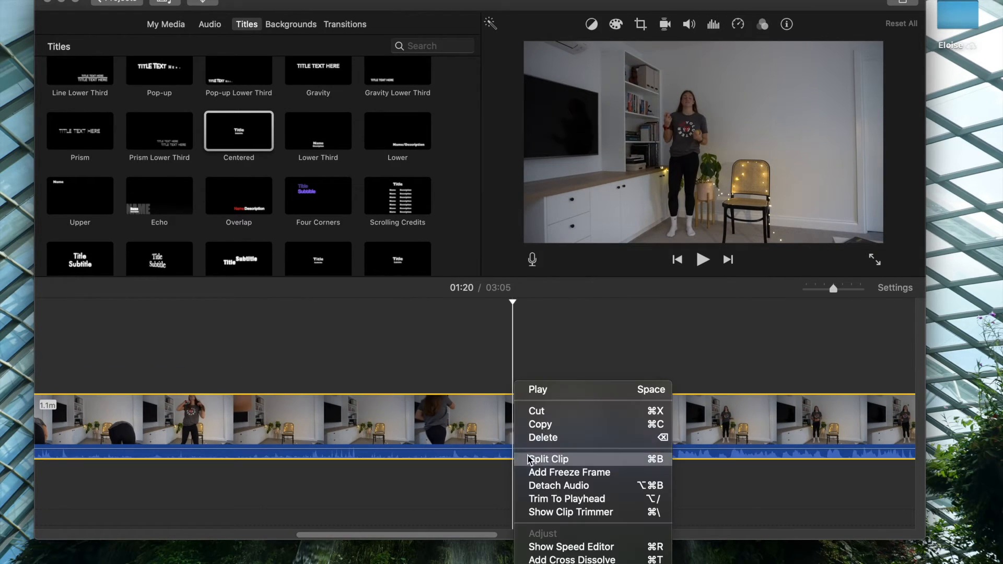
left_click(530, 460)
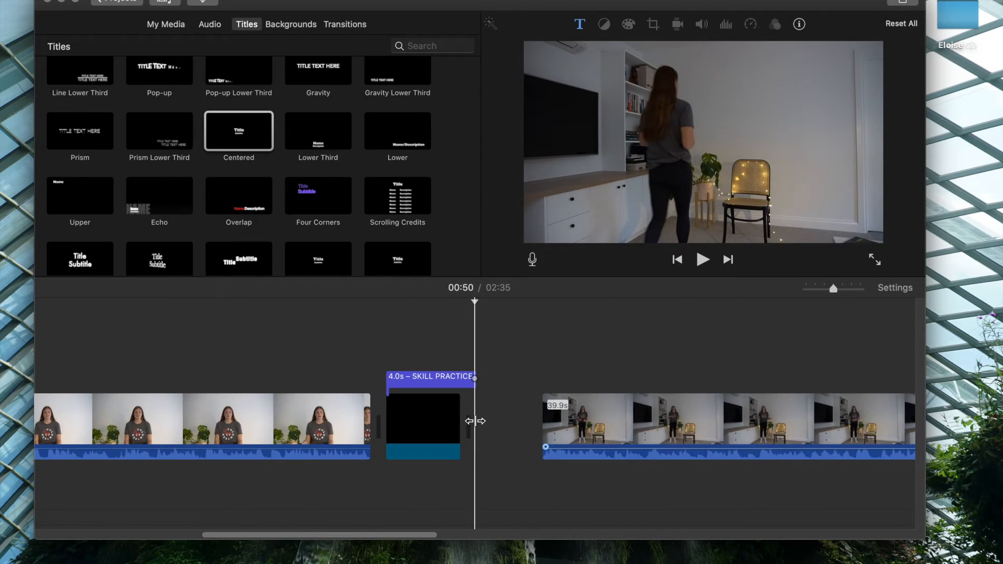
Split the skill practice clip at 01:25, as the presenter walks to the camera, and delete the ending.
scroll(475, 421, "right", 10)
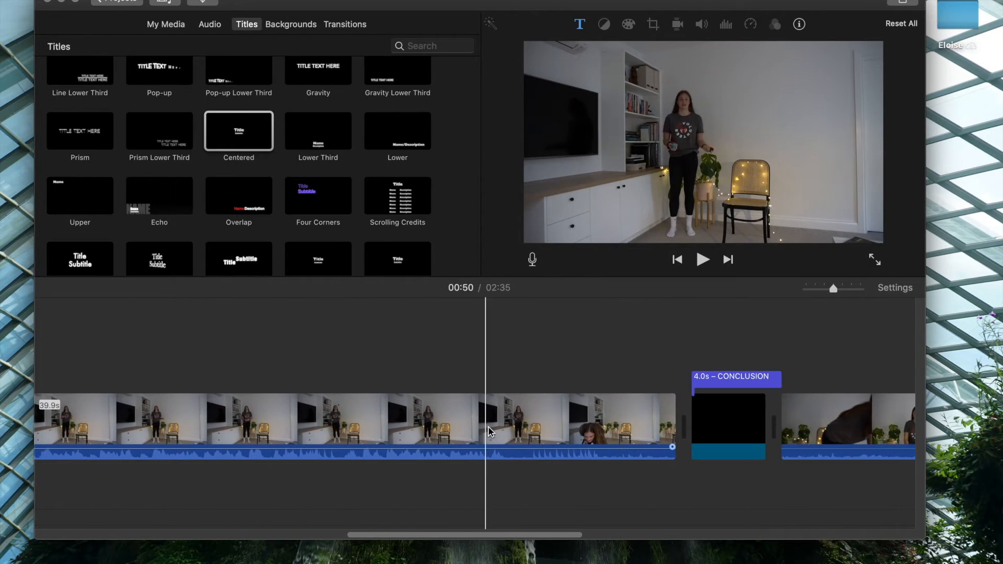
right_click(596, 419)
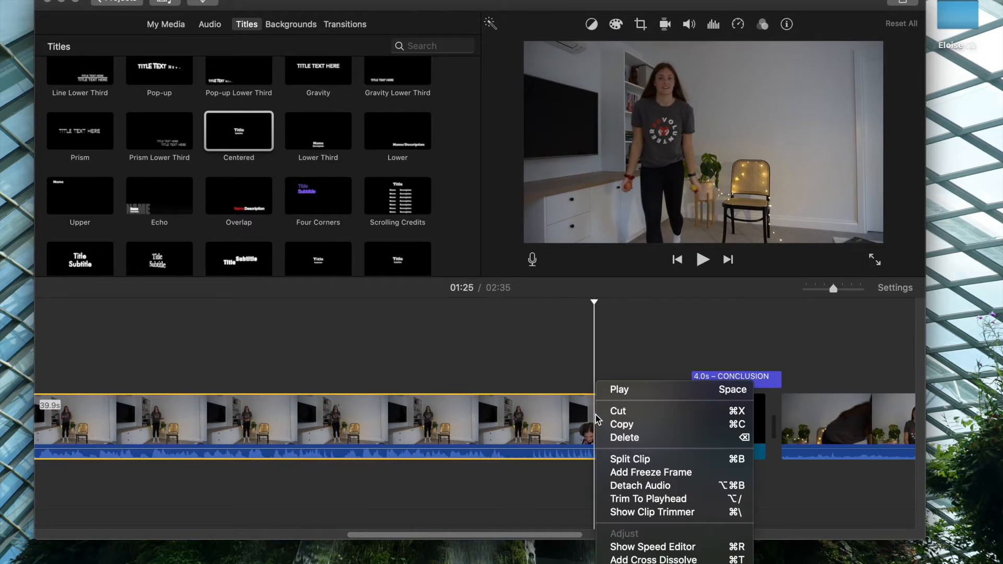
left_click(615, 460)
left_click(626, 424)
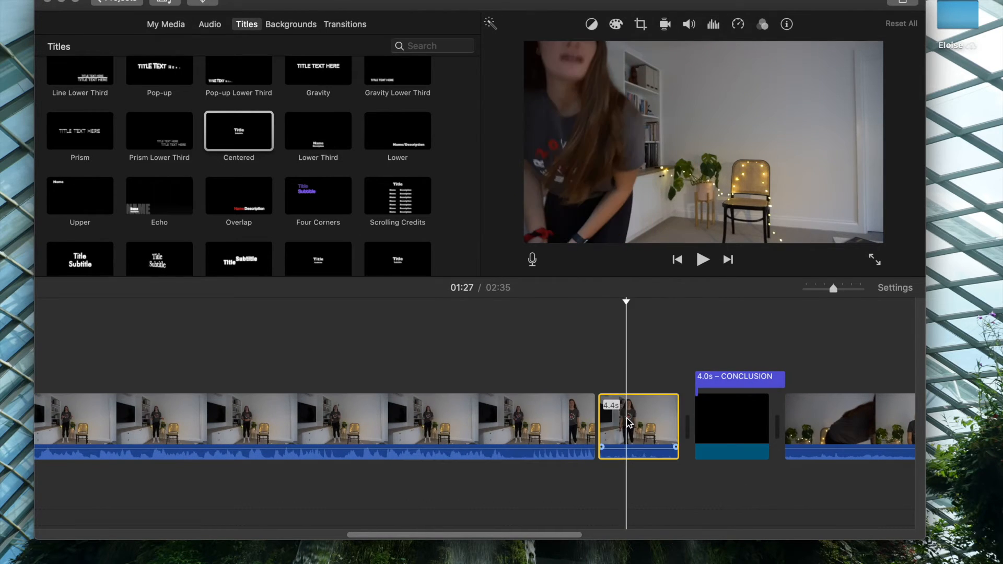
key("Delete")
Split the conclusion clip just before the presenter starts speaking and delete the opening section.
scroll(627, 423, "right", 3)
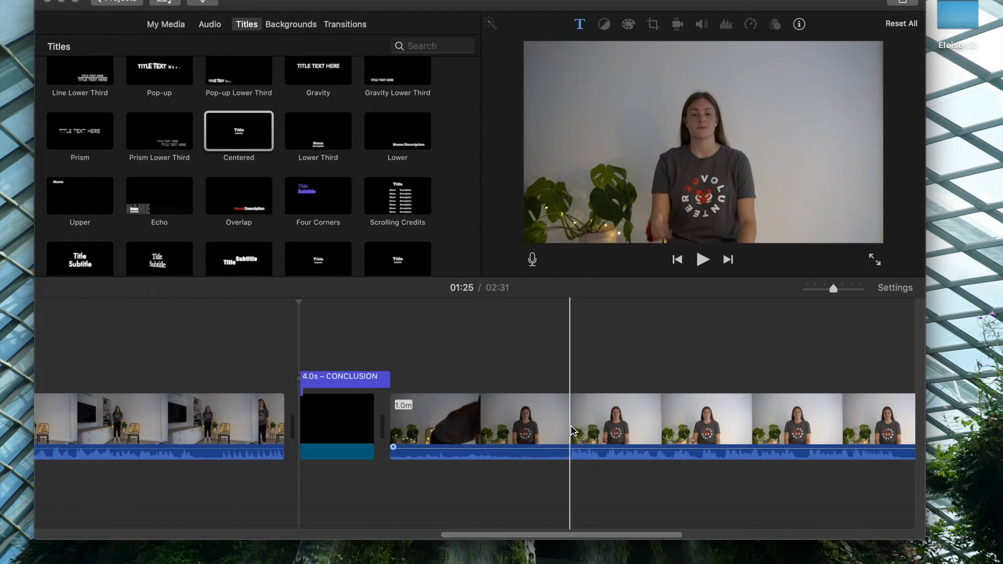
right_click(573, 431)
left_click(601, 394)
left_click(470, 418)
key("Delete")
Split the conclusion clip at 01:47 and again where speech resumes, and delete the pause between the cuts.
scroll(476, 413, "right", 3)
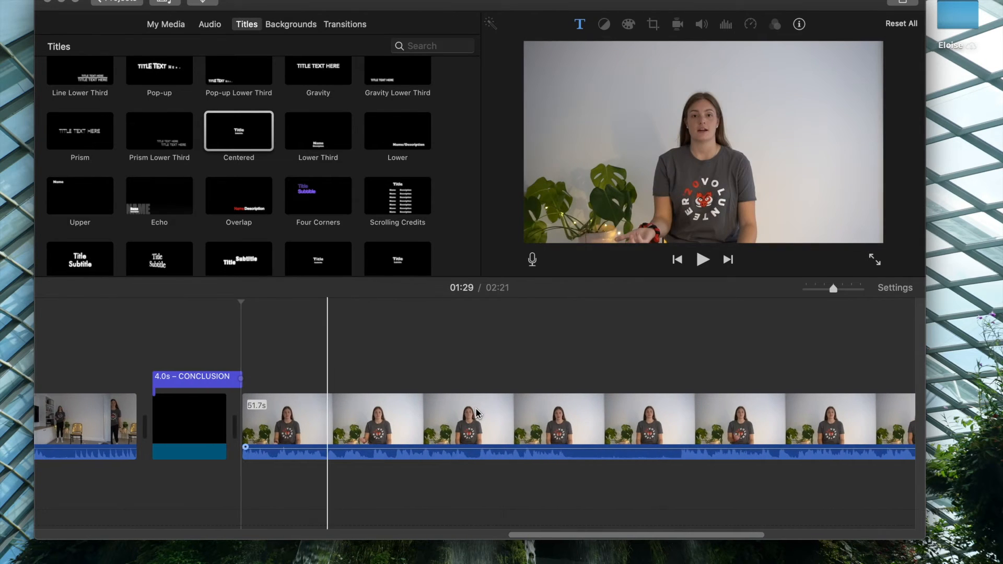
right_click(571, 418)
left_click(587, 458)
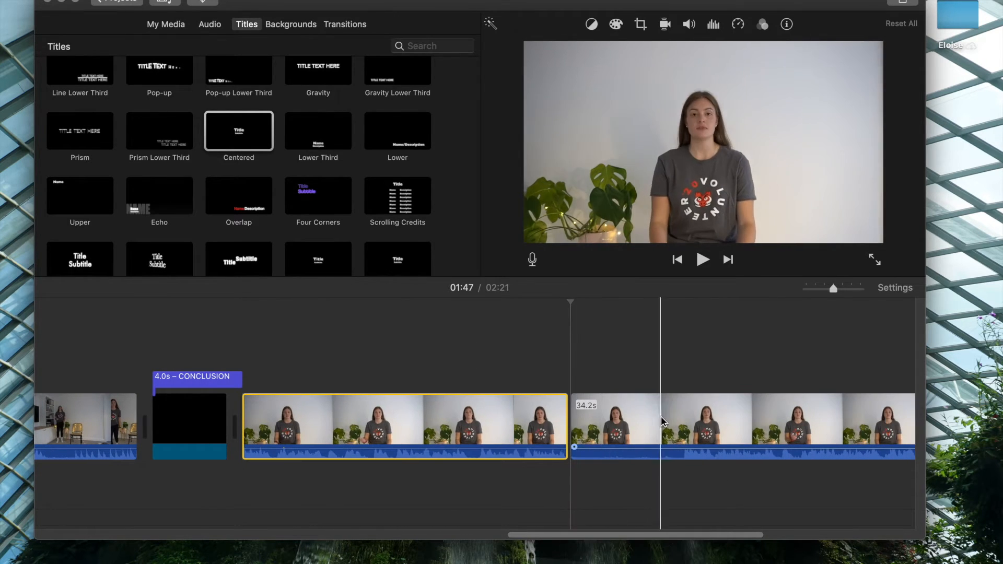
right_click(683, 421)
left_click(703, 460)
key("Delete")
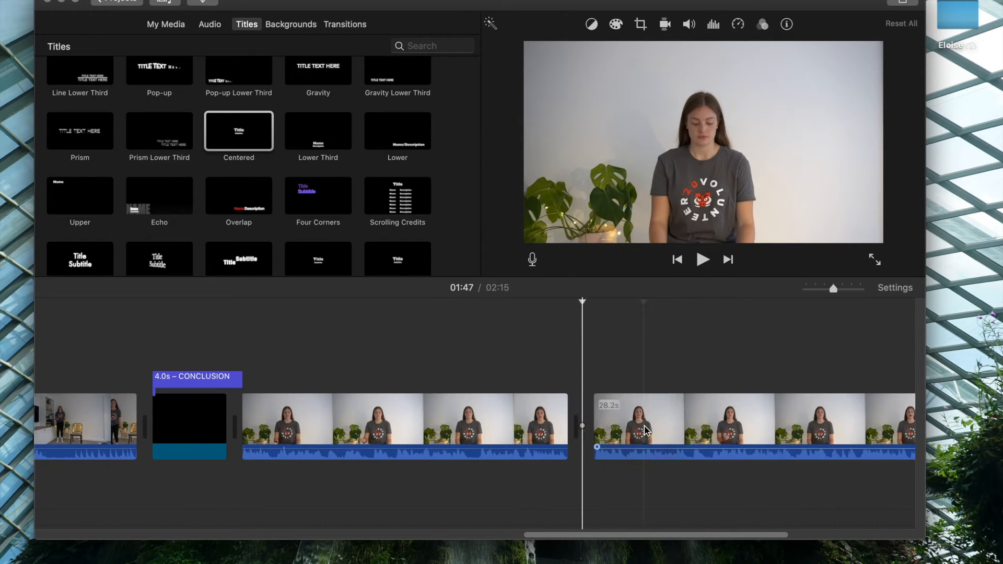
Split the conclusion clip at 02:10 and delete the remaining footage after the split.
scroll(646, 429, "right", 5)
right_click(729, 423)
left_click(755, 458)
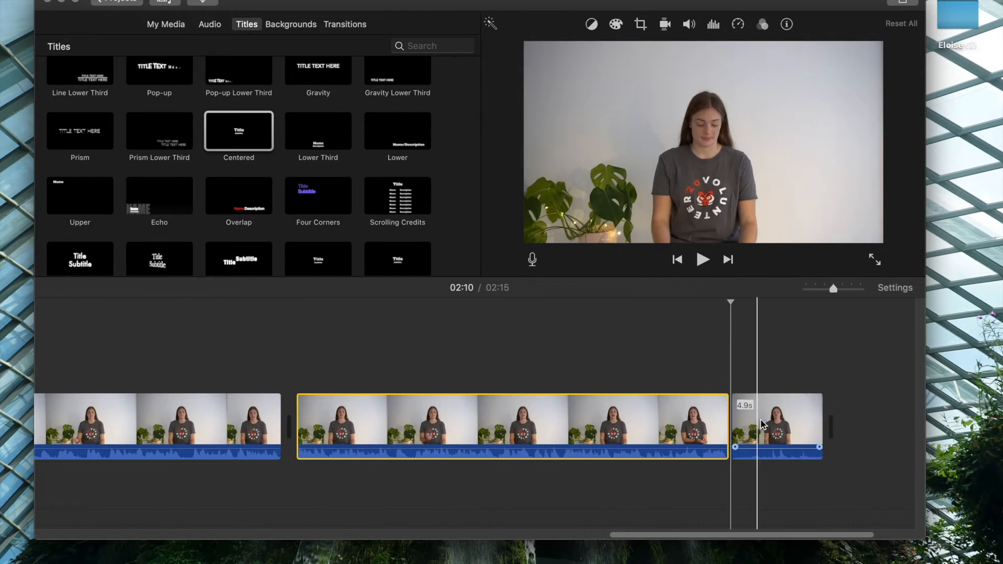
left_click(763, 425)
key("Delete")
Add a Black background after the last conclusion clip at the end of the timeline.
scroll(827, 416, "left", 4)
scroll(828, 416, "right", 5)
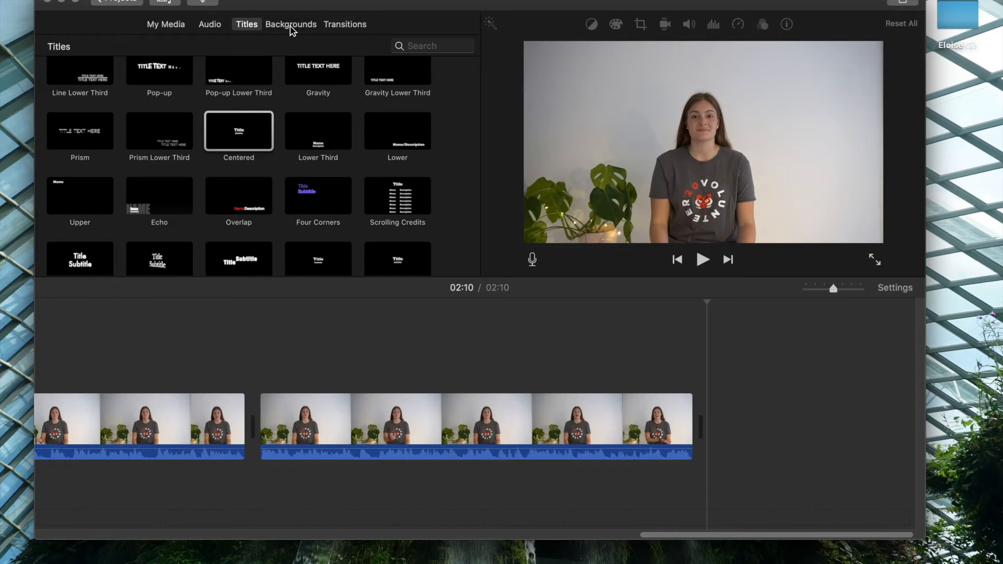
left_click(292, 27)
left_click_drag(238, 235, 715, 424)
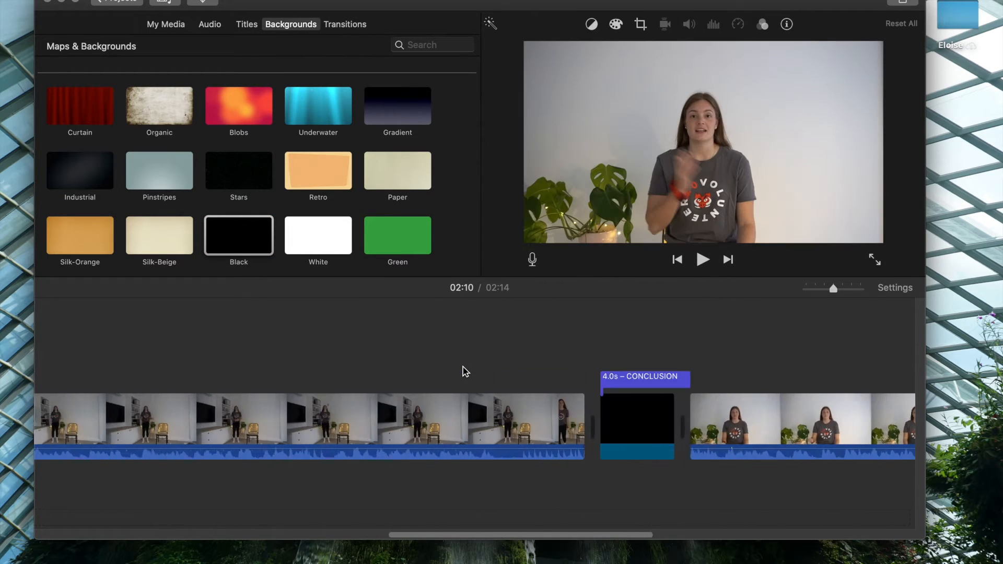
Trim the end of the first introduction segment slightly.
scroll(465, 372, "left", 10)
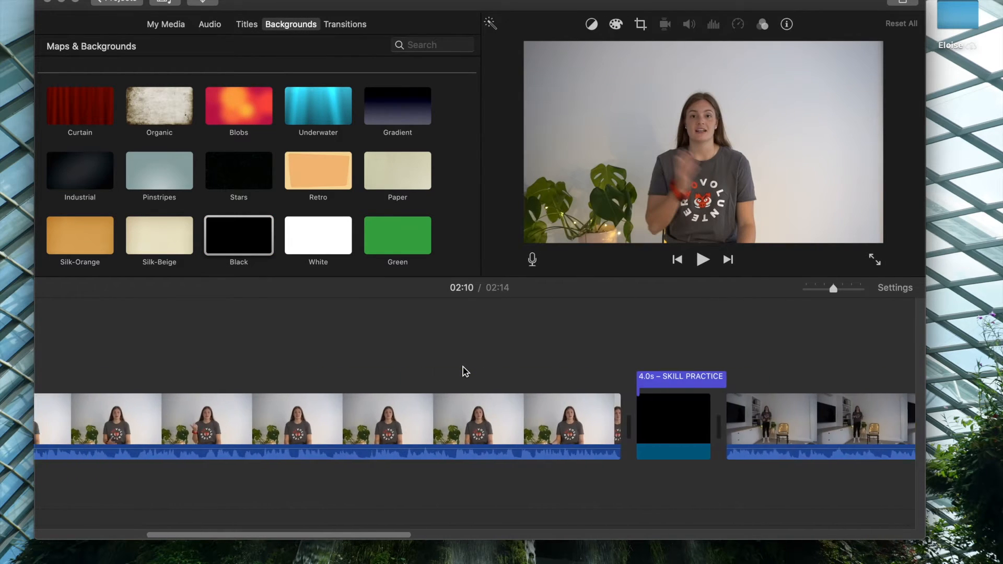
scroll(465, 371, "left", 3)
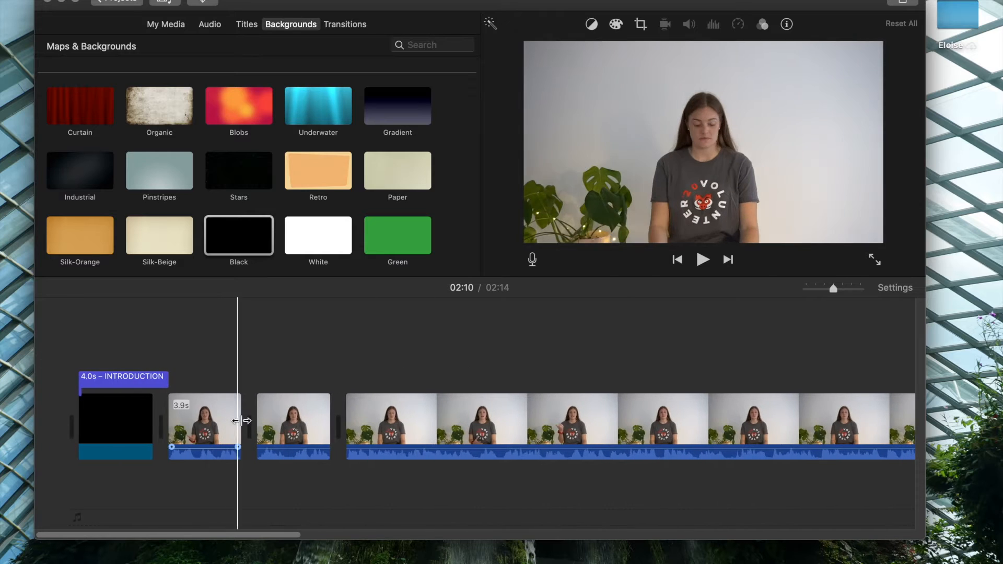
mouse_move(251, 422)
left_mouse_down()
mouse_move(263, 422)
mouse_move(240, 426)
left_mouse_up()
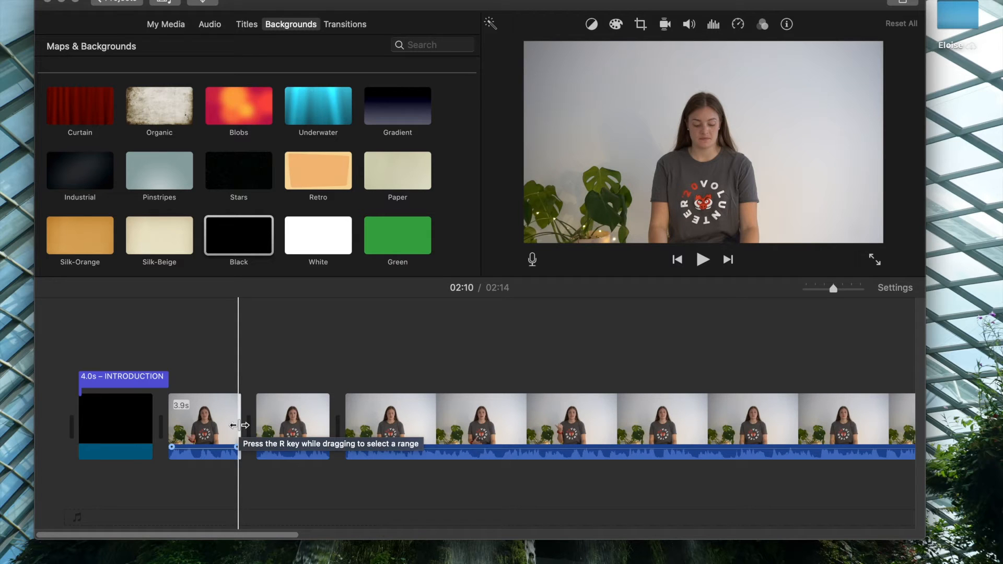
Shorten the introduction's black background and trim the INTRODUCTION title to match at 2.1 s.
left_click(137, 421)
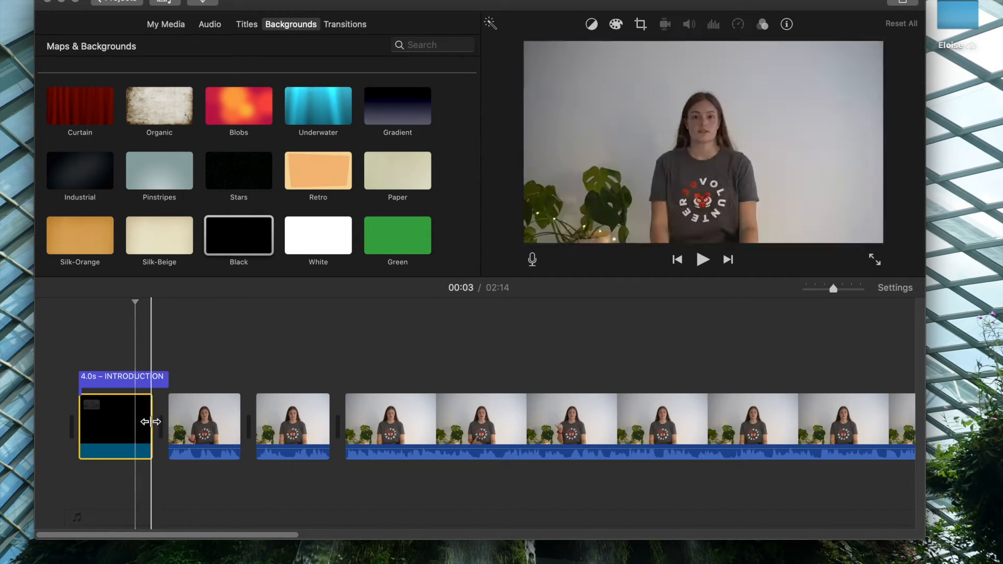
left_click_drag(151, 422, 84, 422)
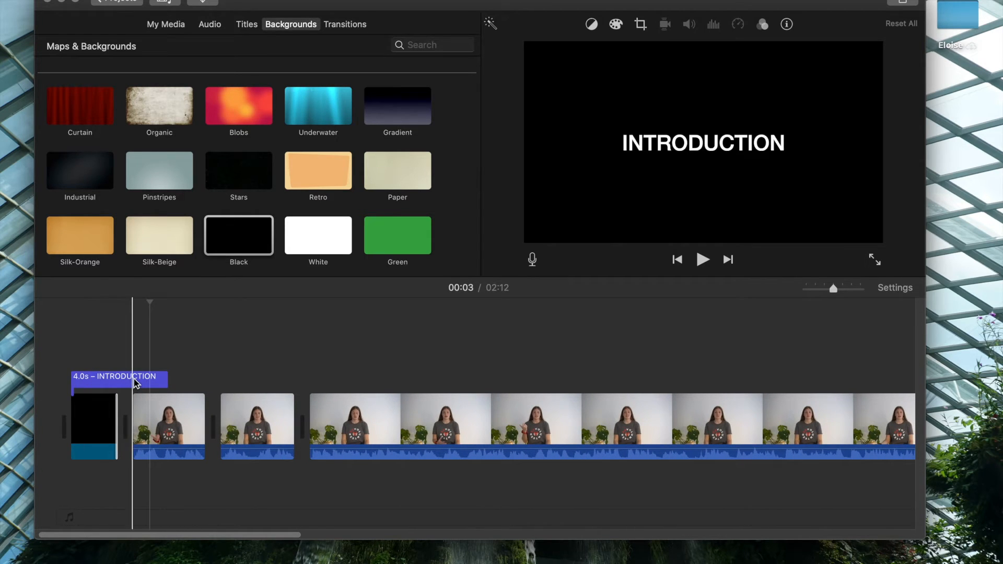
left_click(154, 381)
left_click_drag(166, 381, 123, 385)
Shorten the black background before the skill practice clip and trim the SKILL PRACTICE title to match its length.
scroll(213, 418, "right", 10)
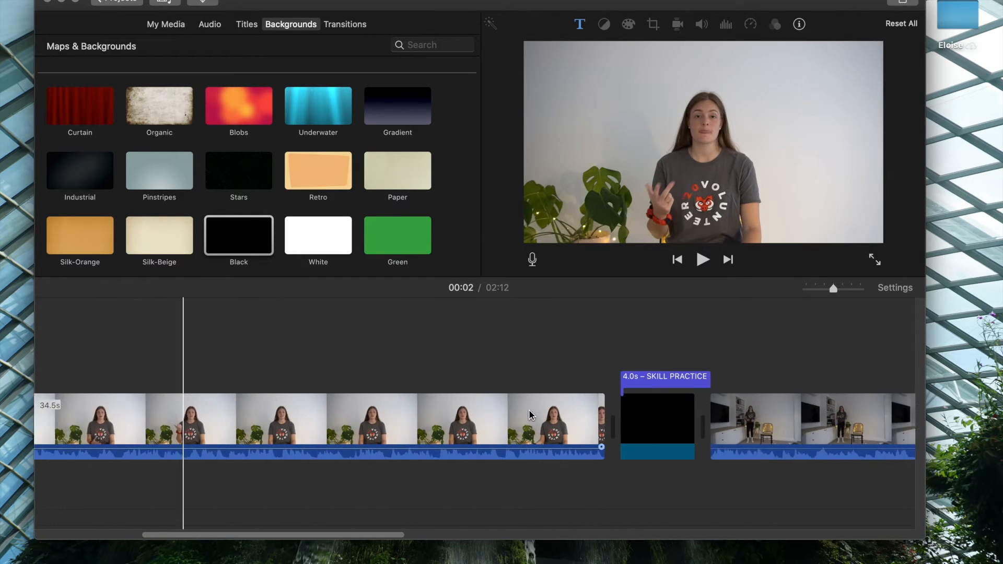
left_click_drag(513, 417, 450, 426)
left_click(528, 381)
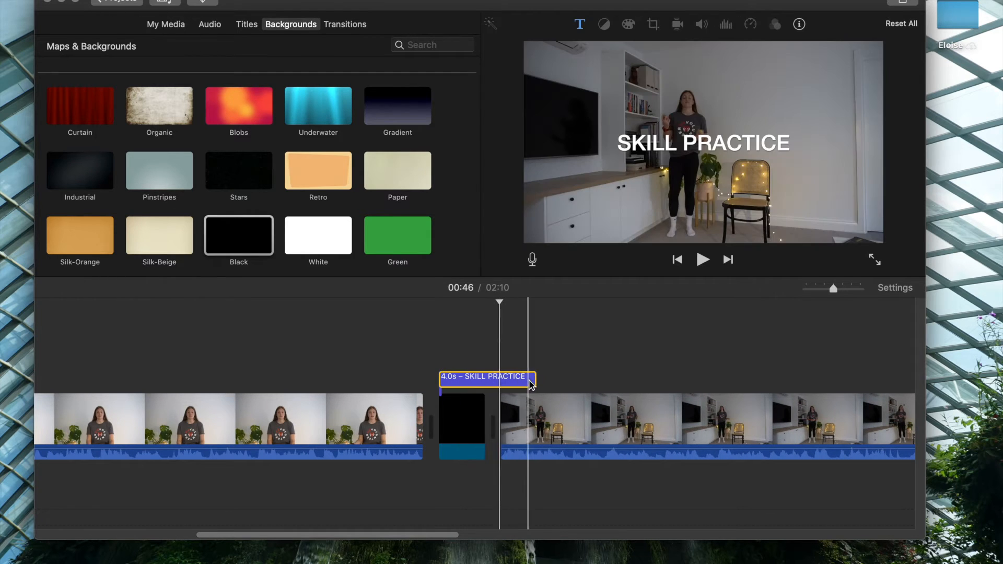
left_click_drag(534, 380, 493, 386)
Shorten the black background before the conclusion clip and trim the CONCLUSION title to match at 2.1 s.
scroll(493, 385, "right", 10)
left_click(615, 418)
left_click_drag(662, 428, 596, 430)
left_click(638, 378)
left_click_drag(677, 386, 625, 383)
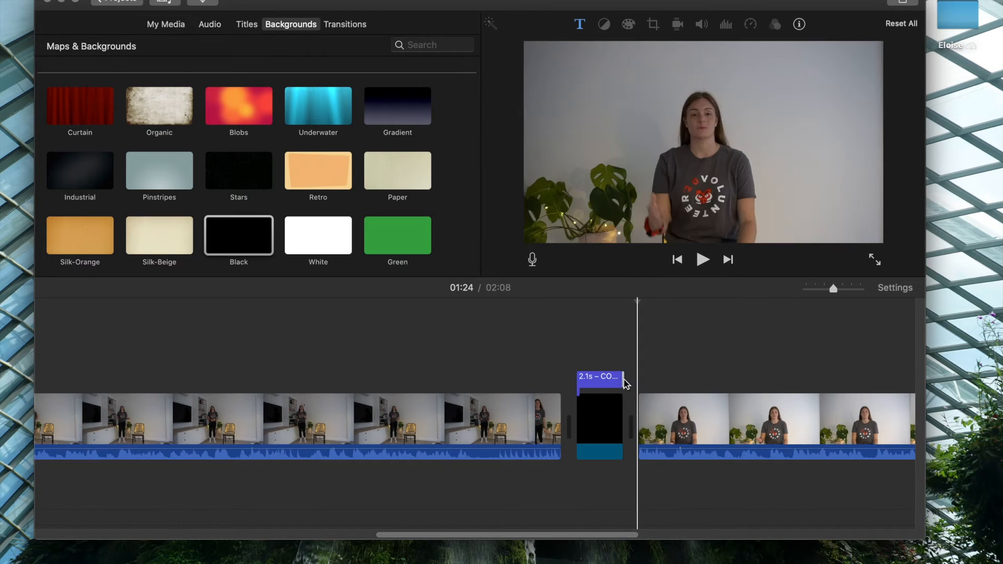
scroll(684, 390, "left", 10)
scroll(685, 389, "left", 10)
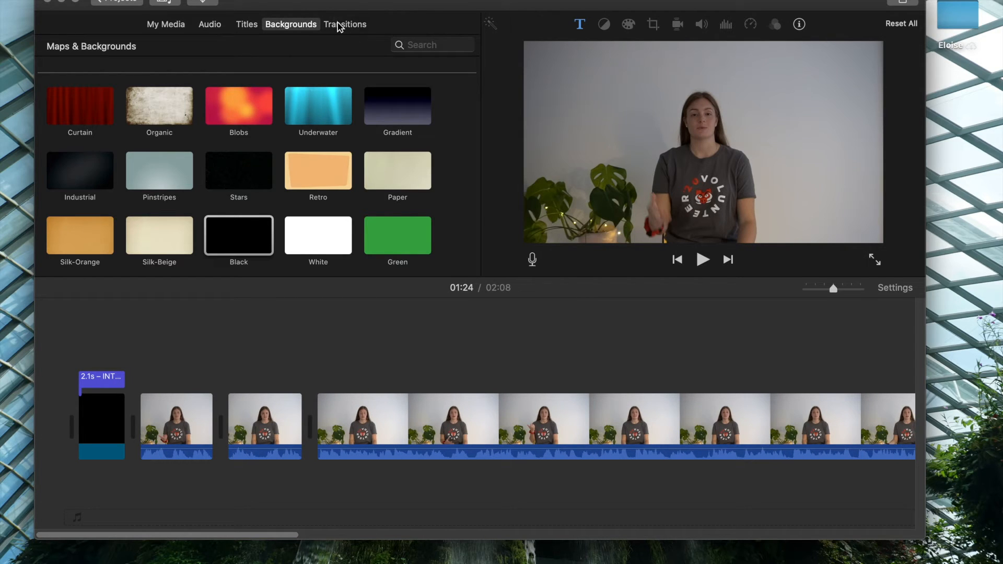
Add a Cross Blur transition between the INTRODUCTION card and the first introduction segment and preview it.
left_click(339, 26)
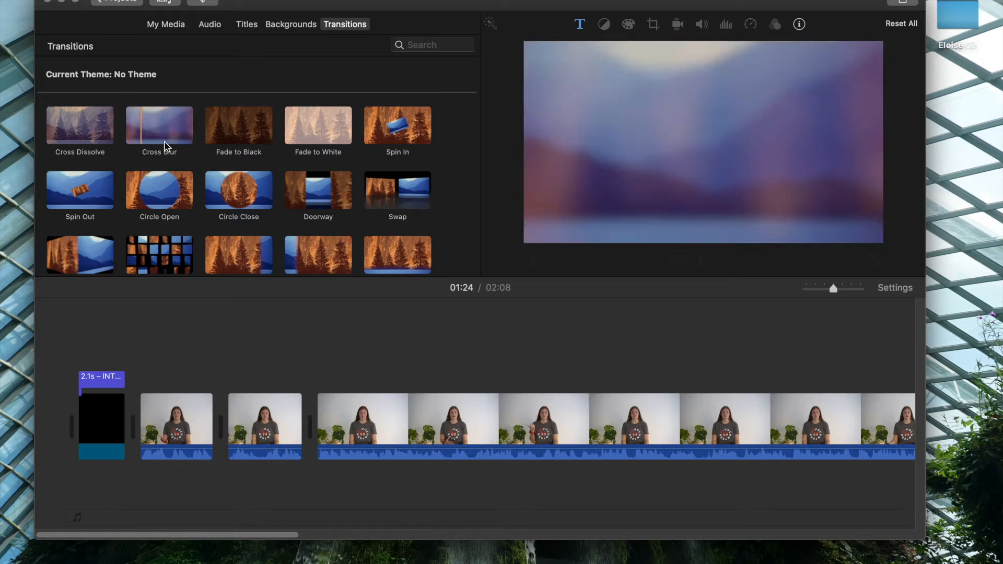
left_click_drag(164, 131, 136, 432)
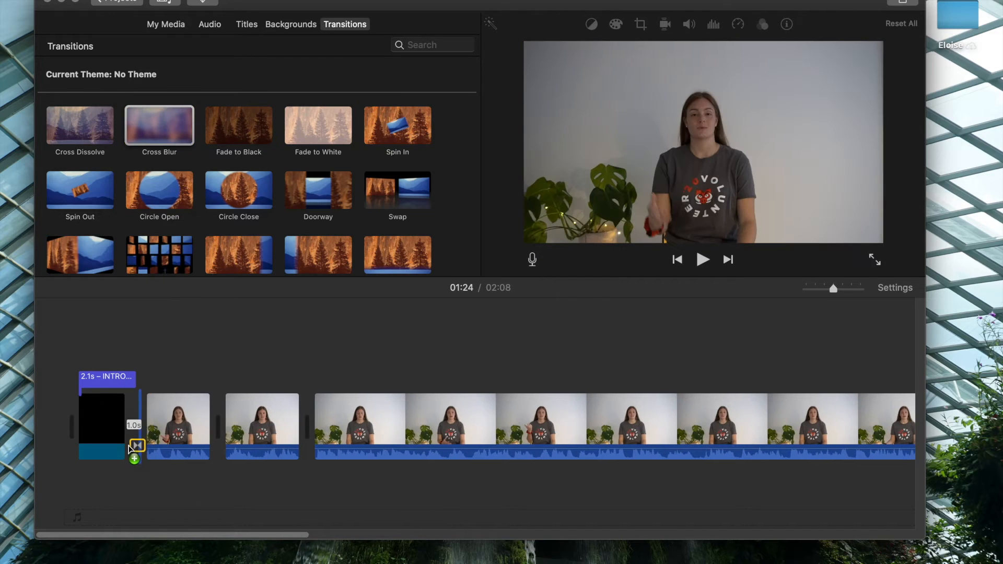
key("space")
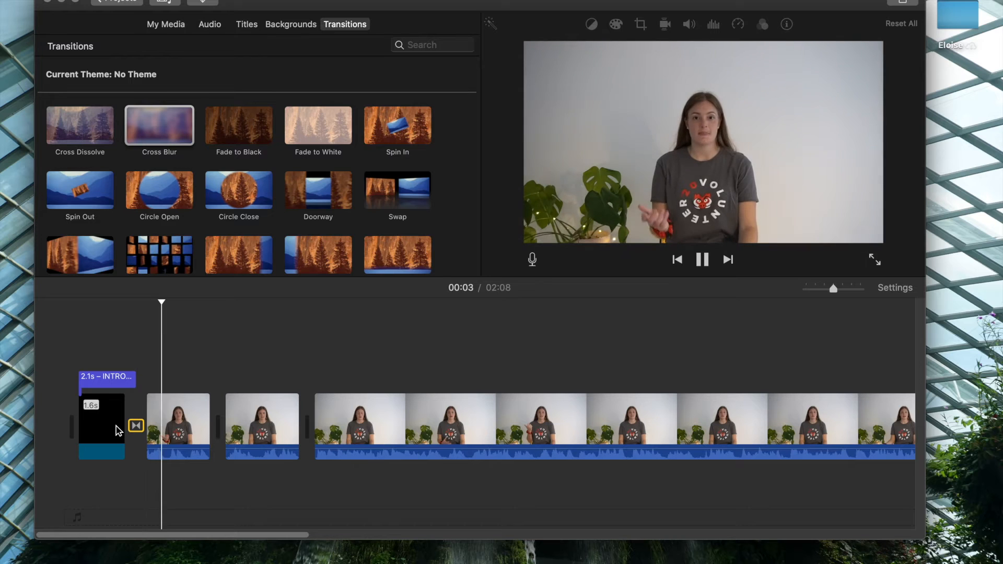
key("space")
Add Cross Blur transitions after the SKILL PRACTICE card, after the CONCLUSION card and before the closing black background.
scroll(396, 386, "right", 15)
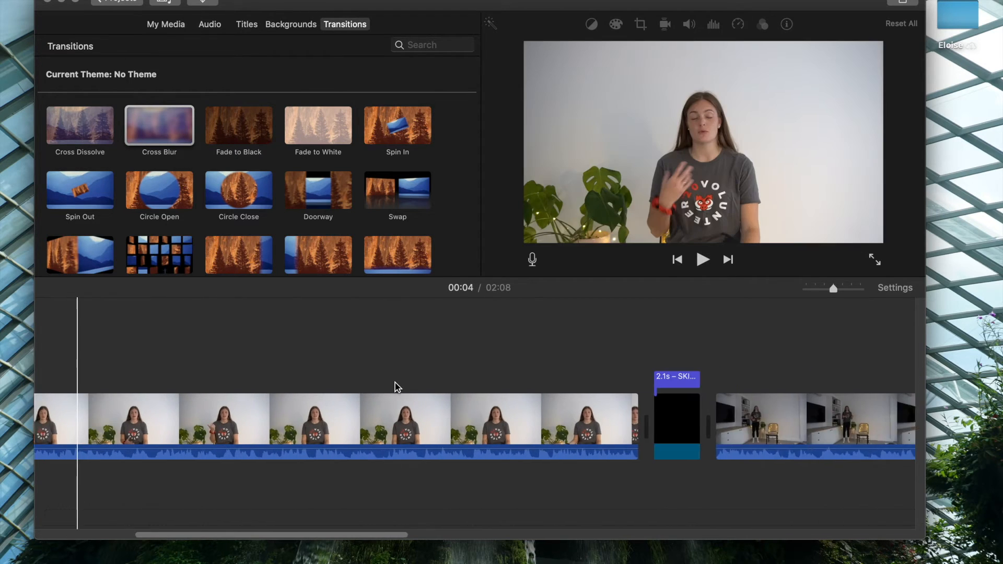
left_click_drag(167, 127, 345, 420)
scroll(344, 421, "right", 13)
left_click_drag(162, 127, 387, 413)
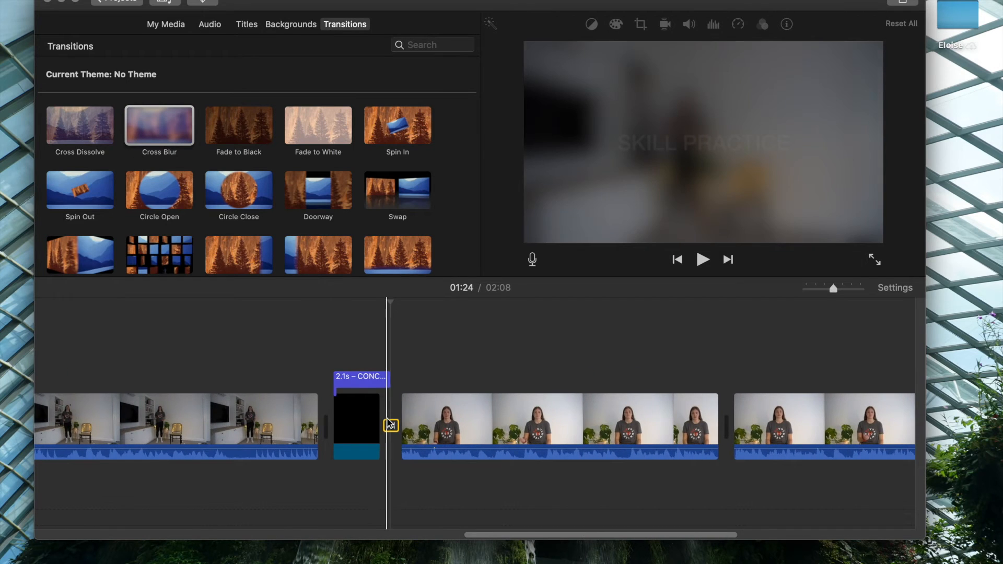
scroll(386, 408, "right", 11)
left_click_drag(162, 127, 590, 422)
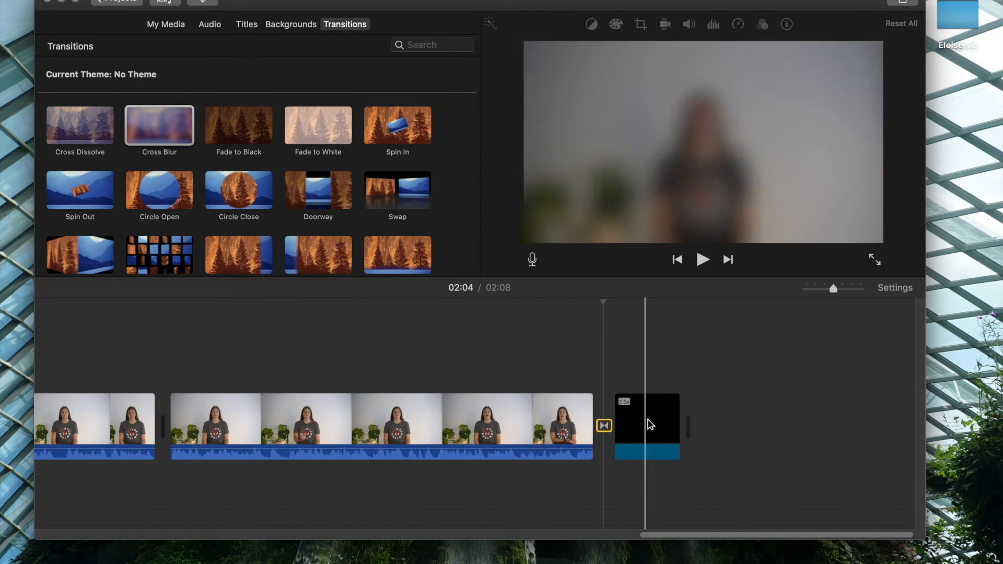
scroll(651, 424, "left", 15)
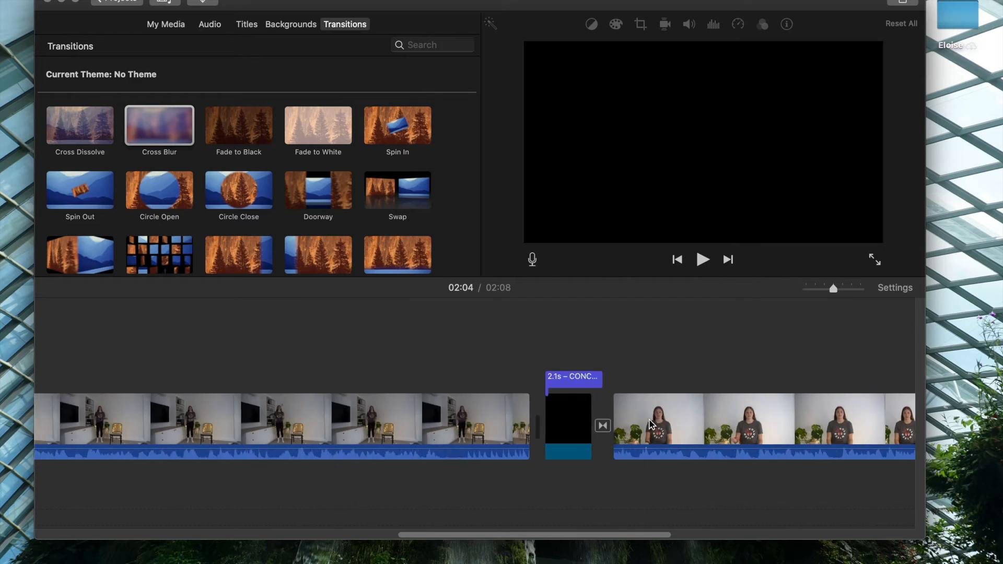
Lower the first introduction segment's volume to 30%.
left_click(813, 291)
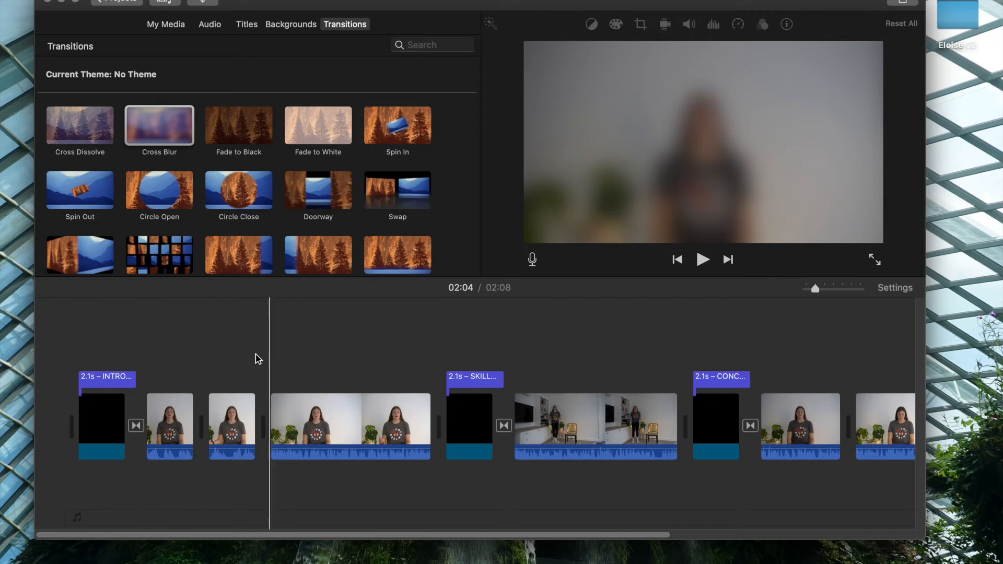
left_click(174, 416)
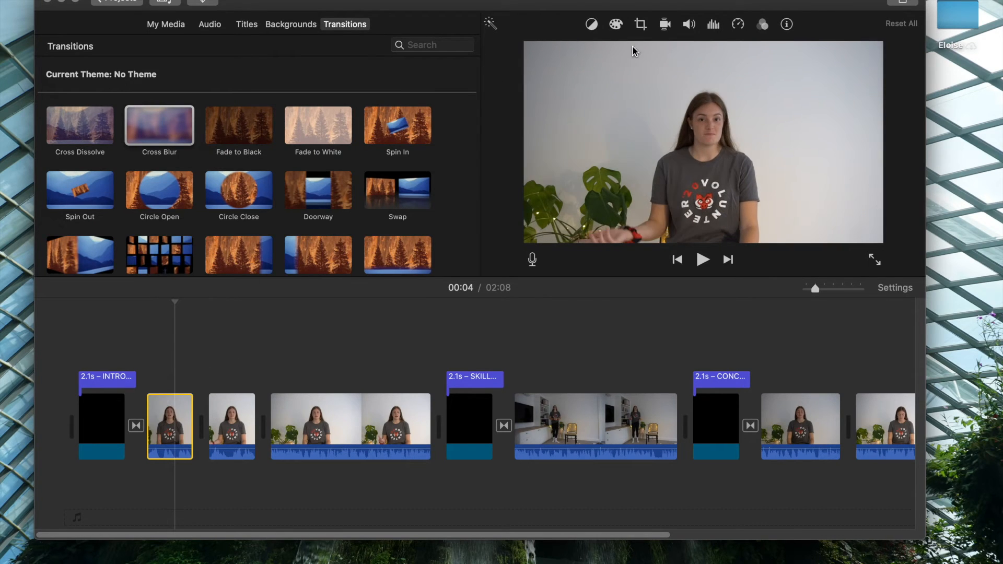
left_click(690, 26)
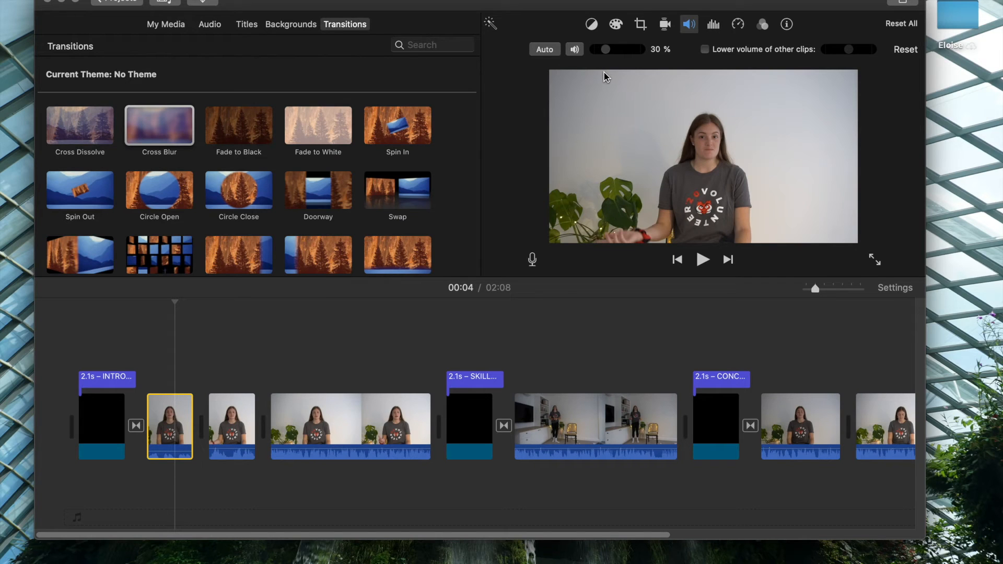
Set the second and third introduction segments' volume to 30% and turn on background noise reduction at 50% for both.
left_click_drag(201, 371, 349, 476)
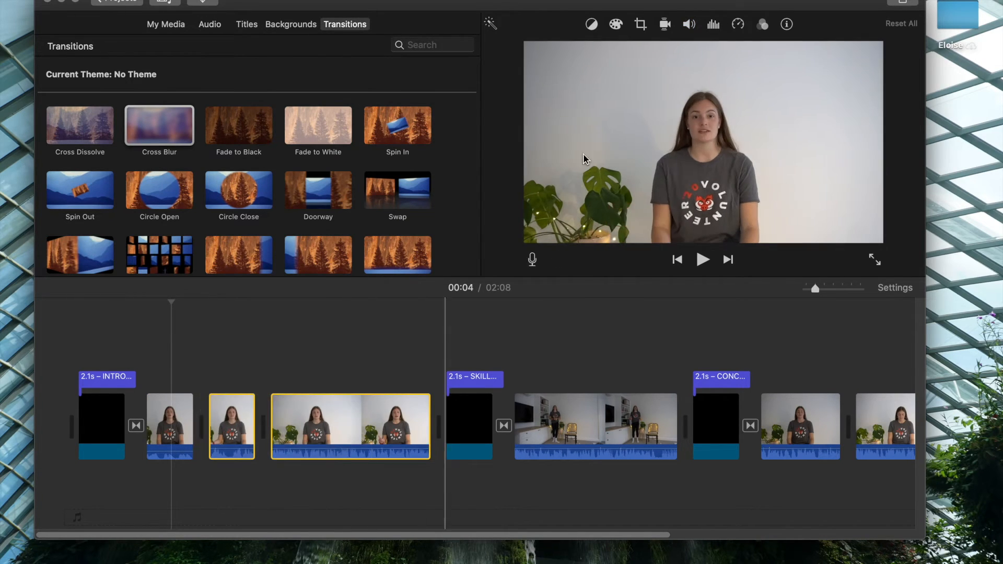
left_click(689, 25)
left_click_drag(634, 56, 628, 63)
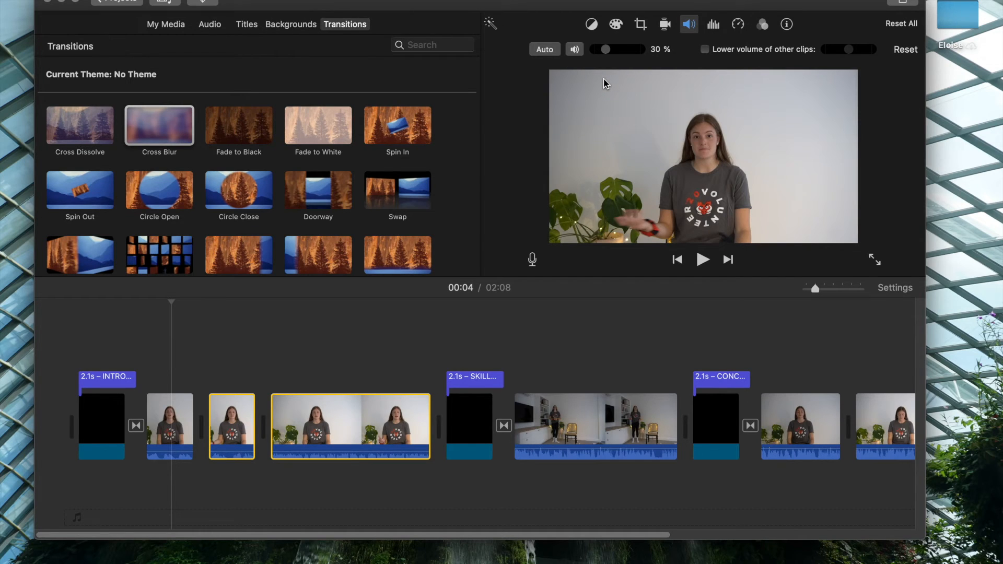
left_click(714, 26)
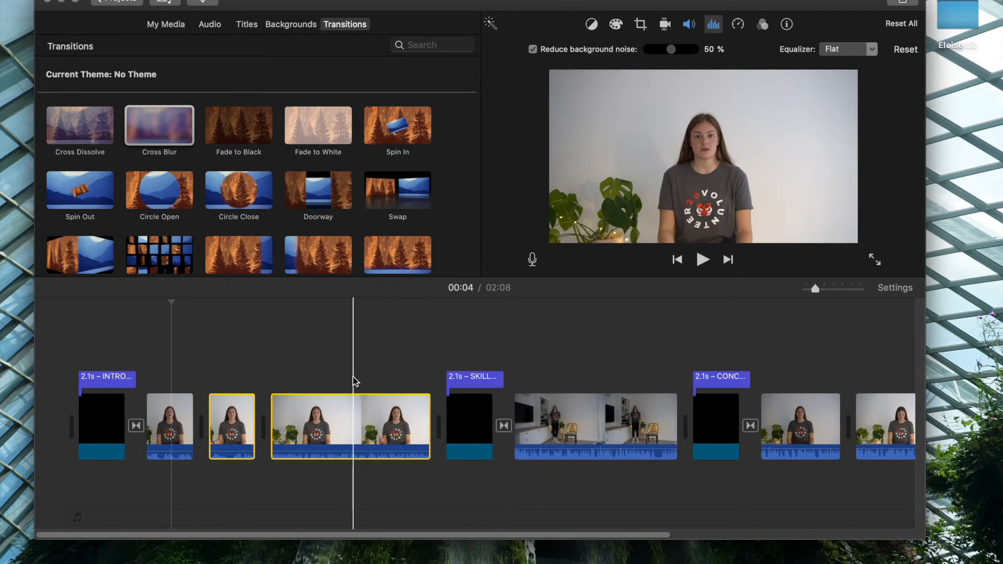
Set the skill practice clip's speed to Fast and play the sped-up footage.
scroll(352, 380, "right", 1)
scroll(350, 380, "right", 3)
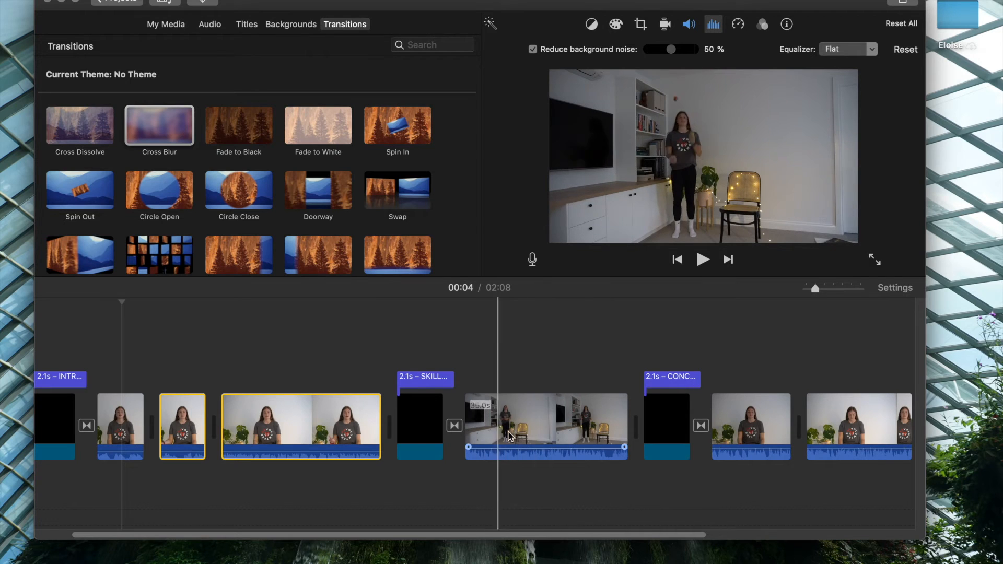
left_click(521, 417)
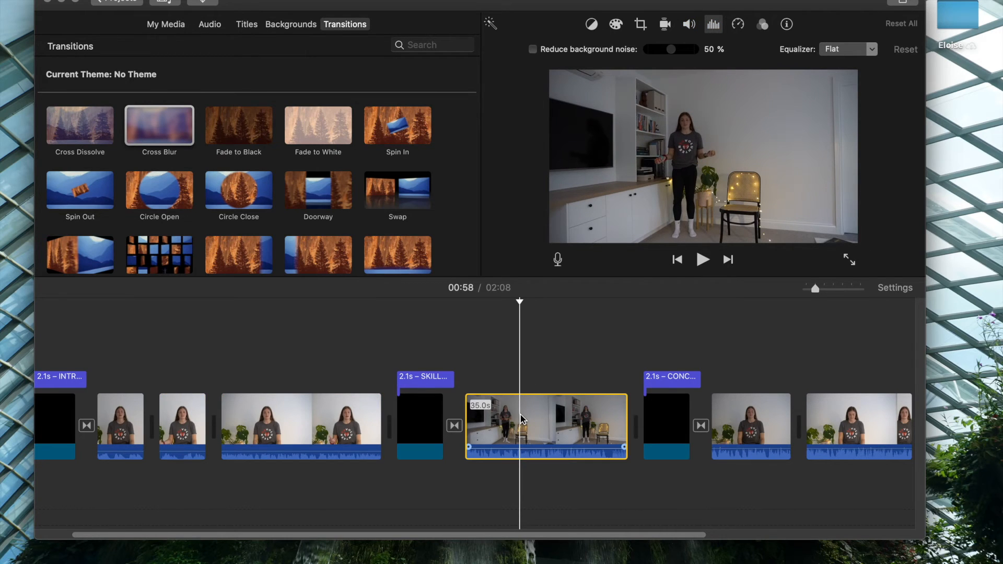
left_click(738, 25)
left_click(621, 52)
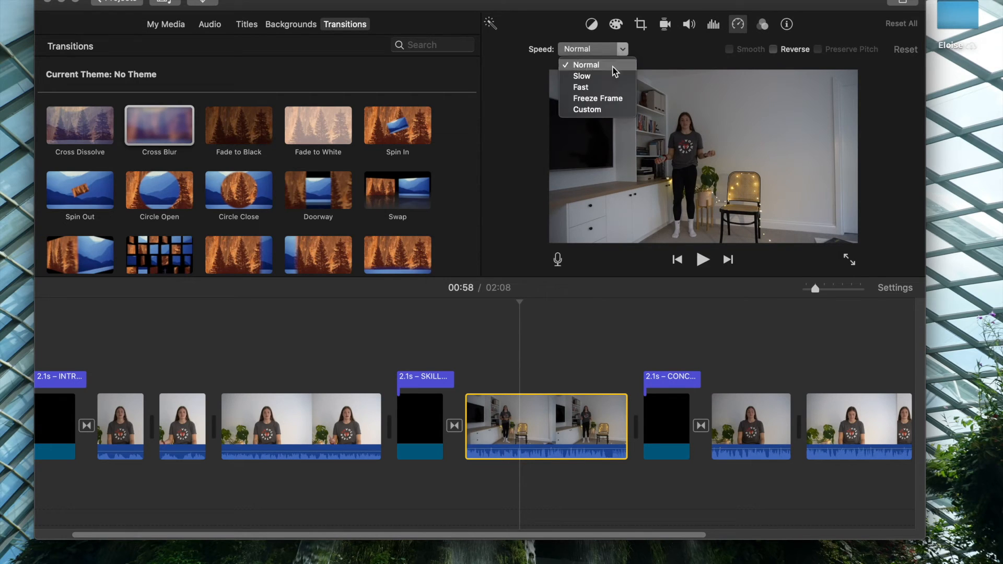
left_click(590, 89)
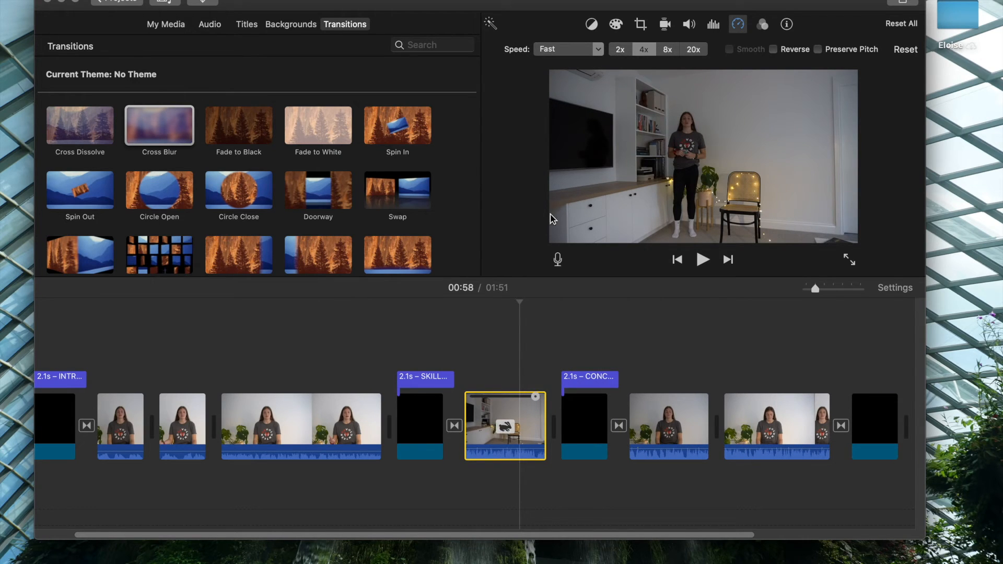
key("space")
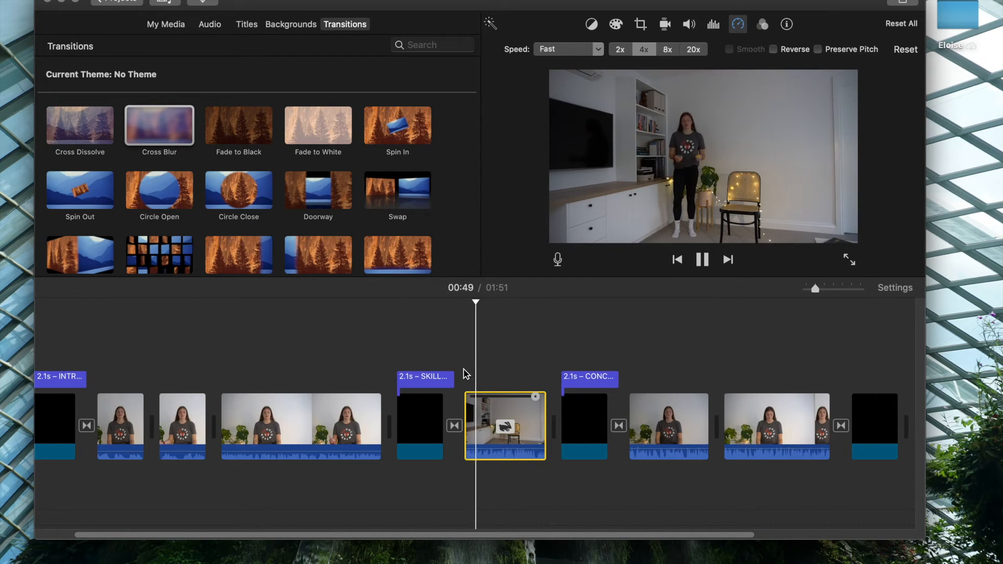
Review the color correction, color balance, cropping and stabilization options for the first conclusion segment.
left_click(656, 420)
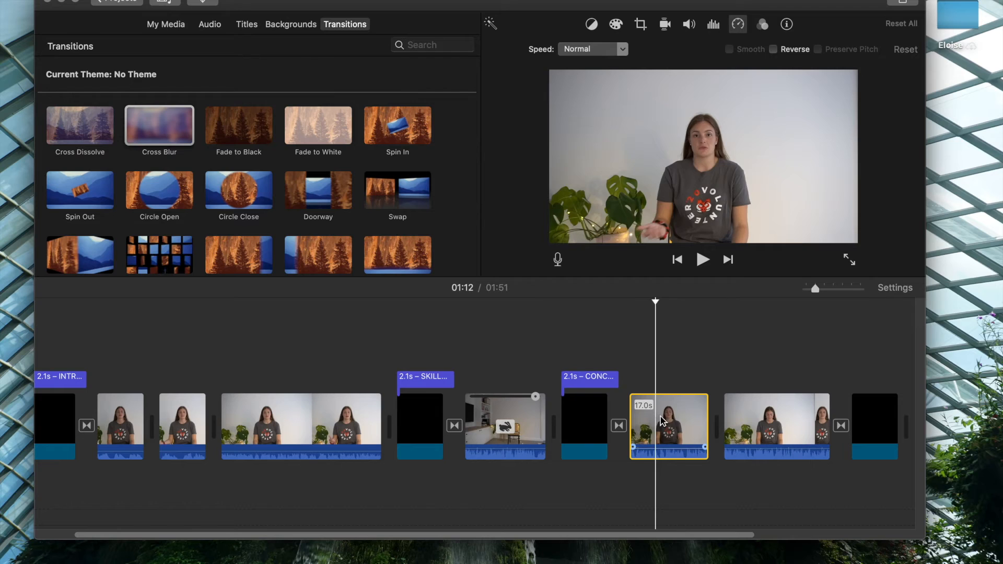
left_click(617, 25)
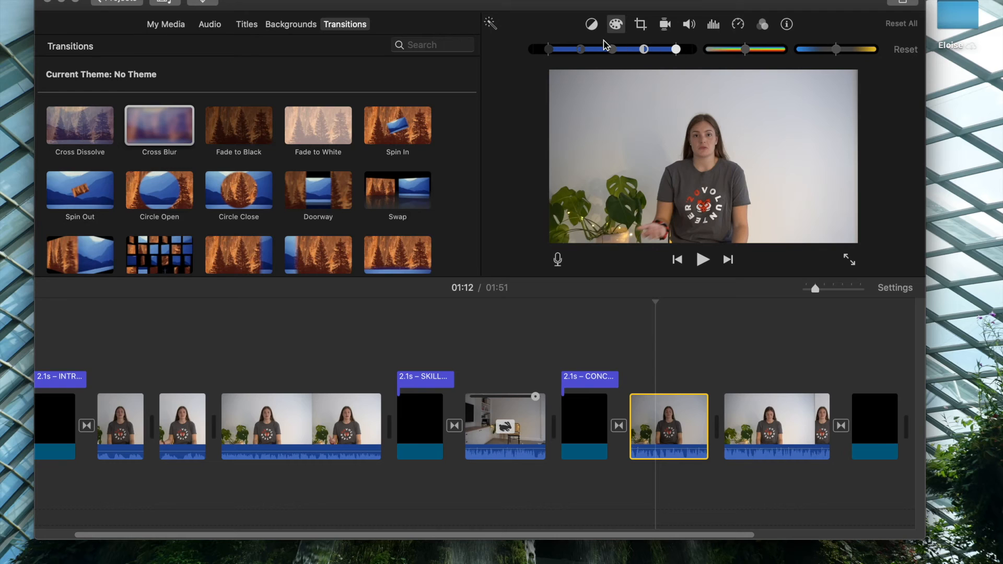
left_click(593, 26)
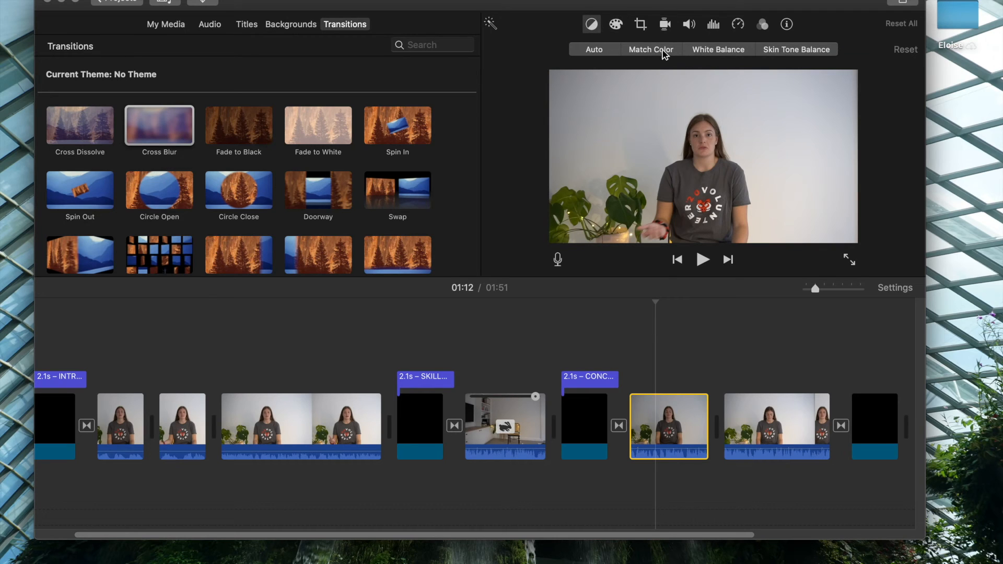
left_click(641, 30)
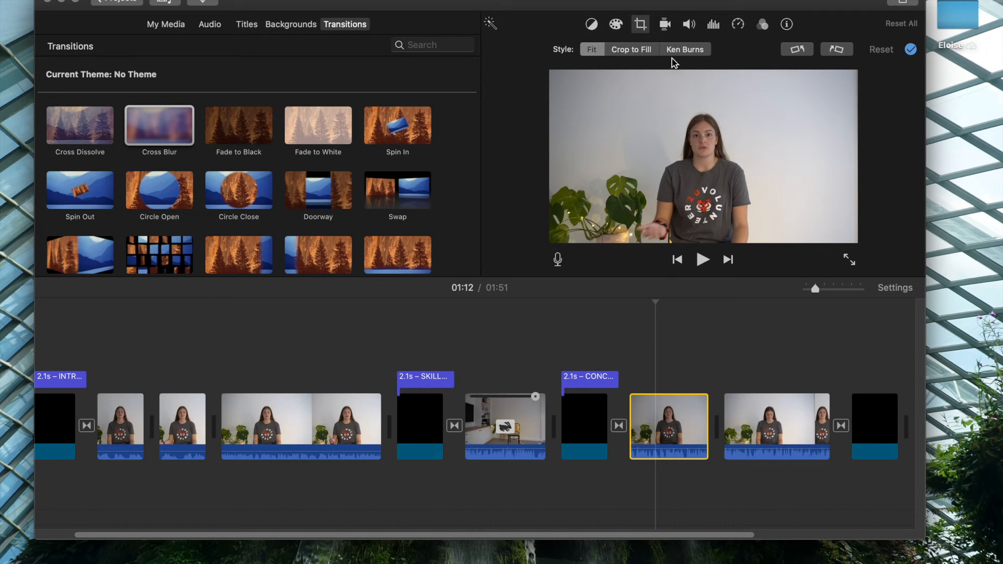
left_click(667, 27)
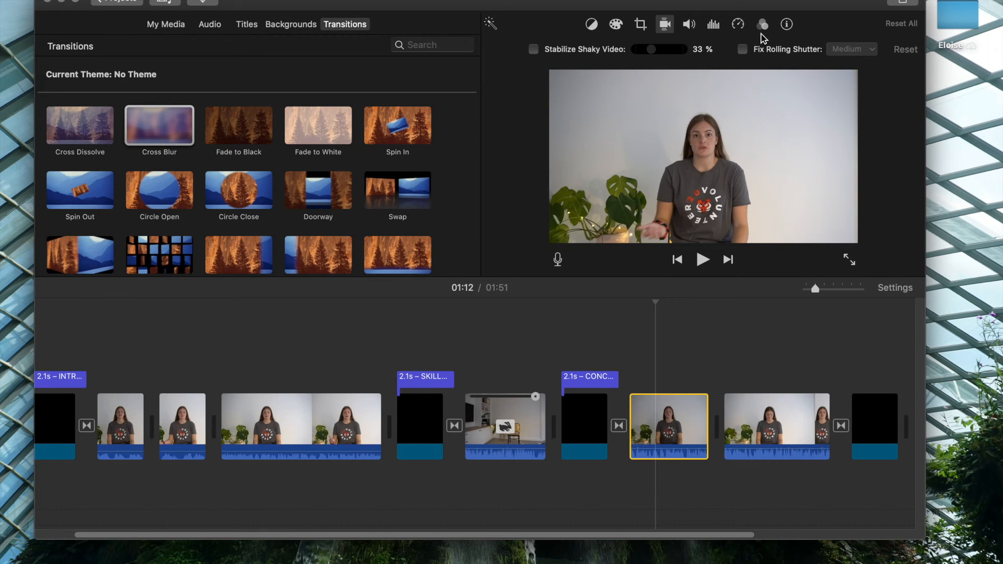
Browse the built-in sound effects and add the Cool Lofi Hip Hop background music from Finder's Unknown Album folder beneath the first introduction segment.
scroll(537, 411, "right", 4)
scroll(538, 411, "left", 5)
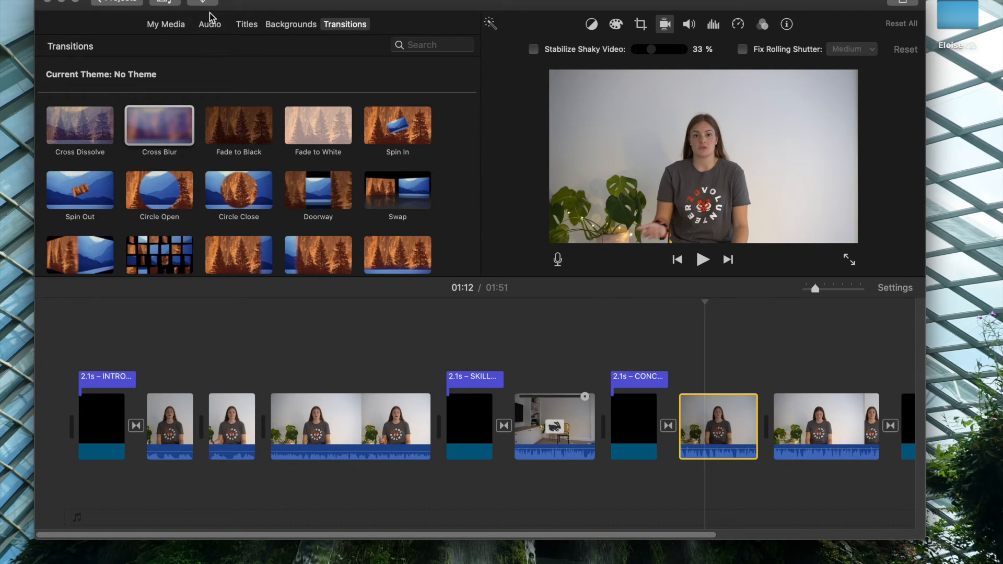
left_click(209, 26)
scroll(229, 185, "down", 2)
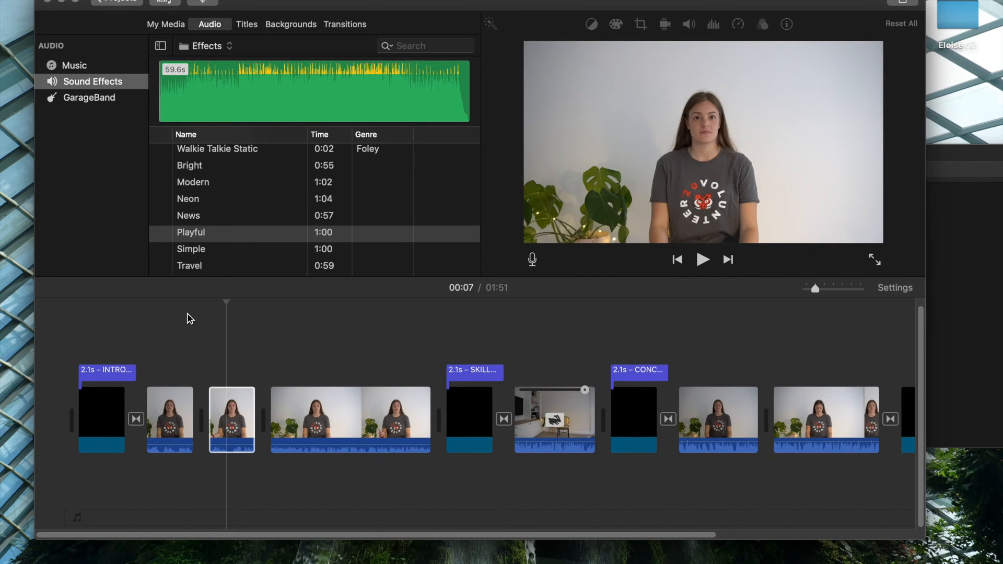
left_click(946, 349)
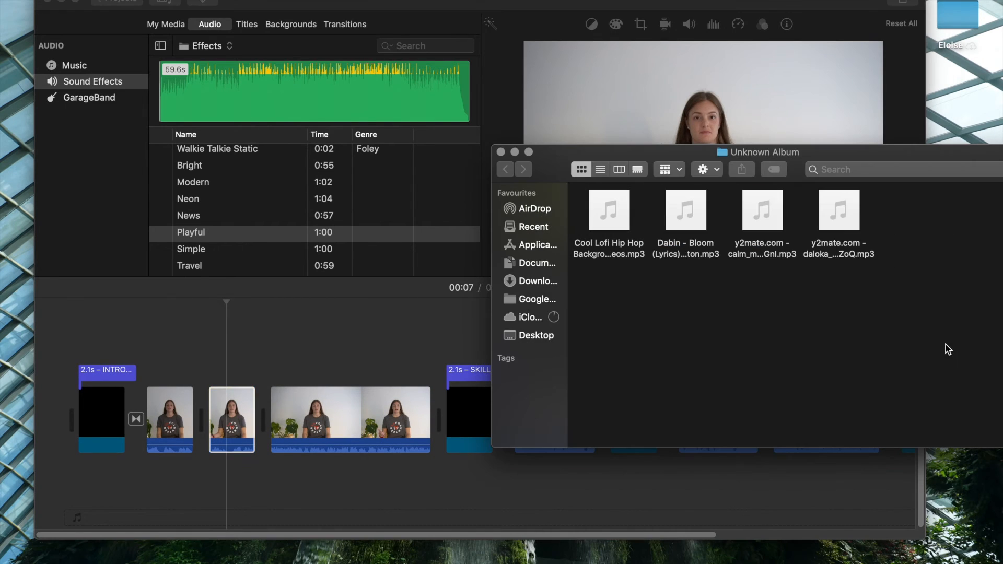
left_click_drag(616, 215, 147, 491)
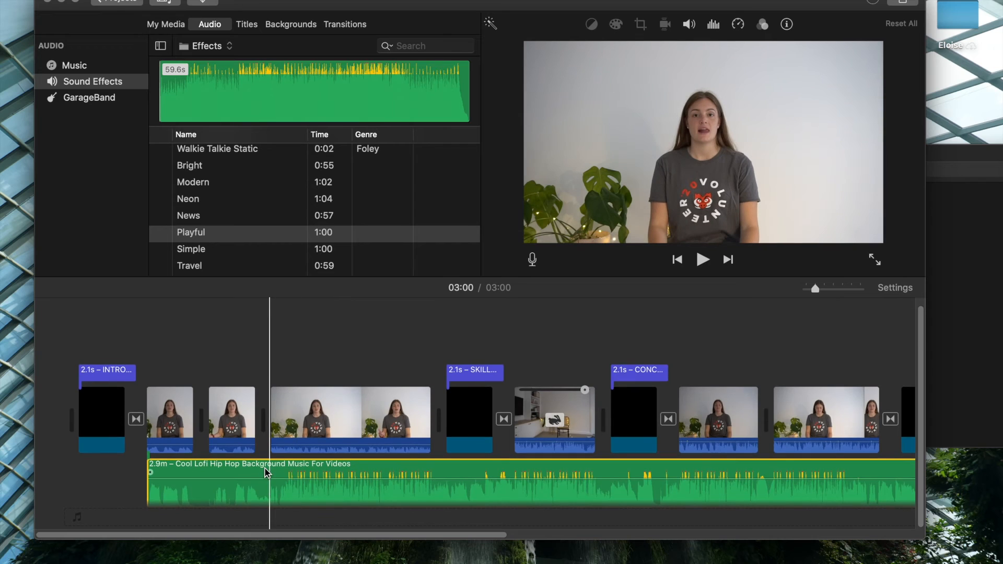
Lower the background music's volume to 5% and play the introduction to check the mix.
left_click(689, 24)
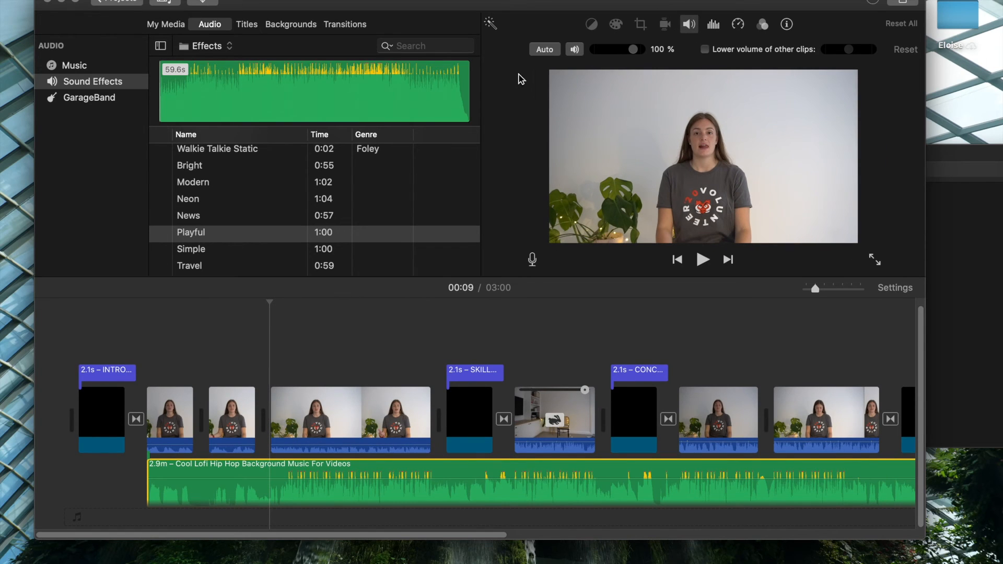
left_click_drag(635, 52, 598, 79)
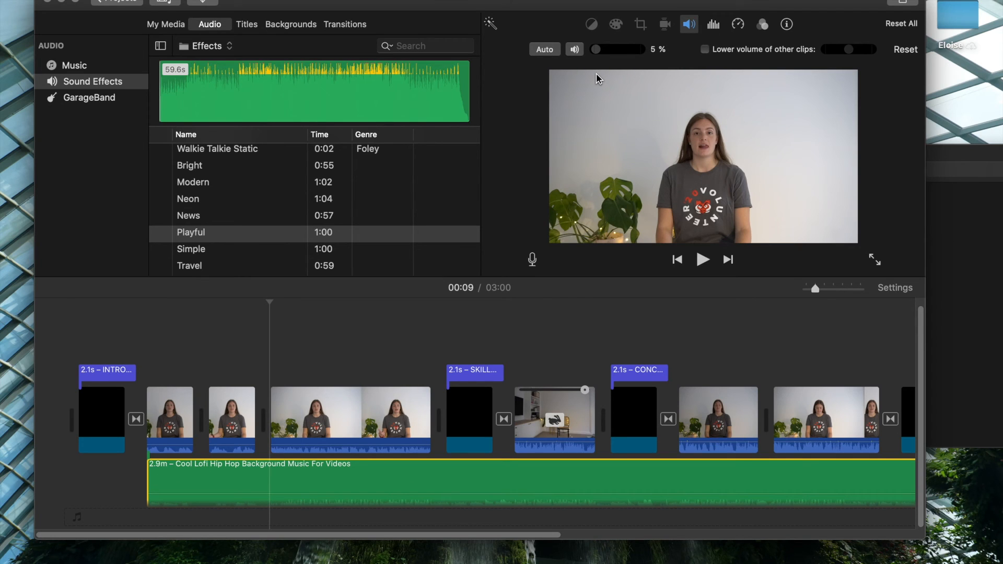
key("space")
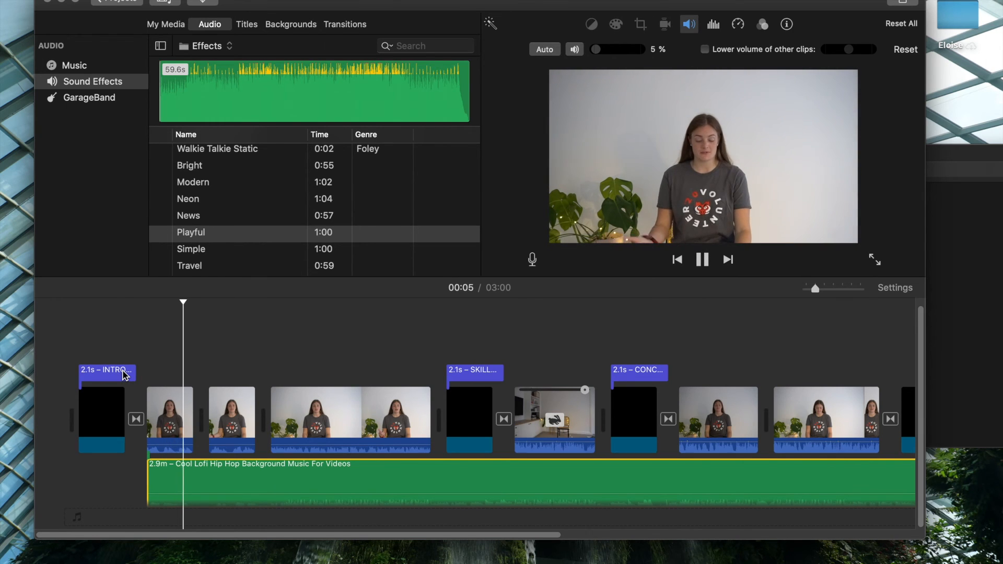
scroll(220, 396, "right", 1)
scroll(220, 396, "right", 2)
scroll(220, 396, "left", 1)
key("space")
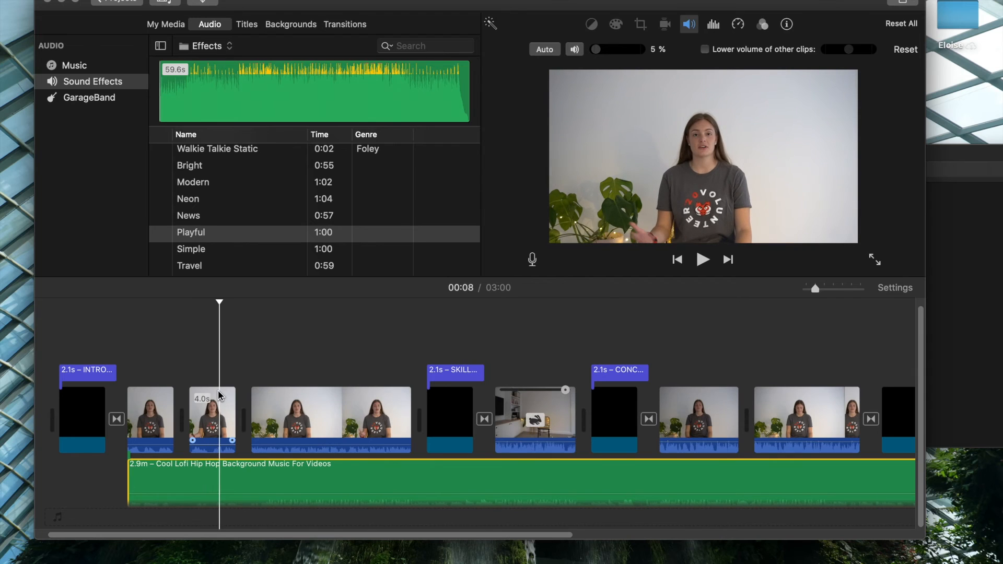
Record a voiceover of about 4 seconds from the 00:08 mark of the introduction and delete the recorded clip.
left_click(174, 27)
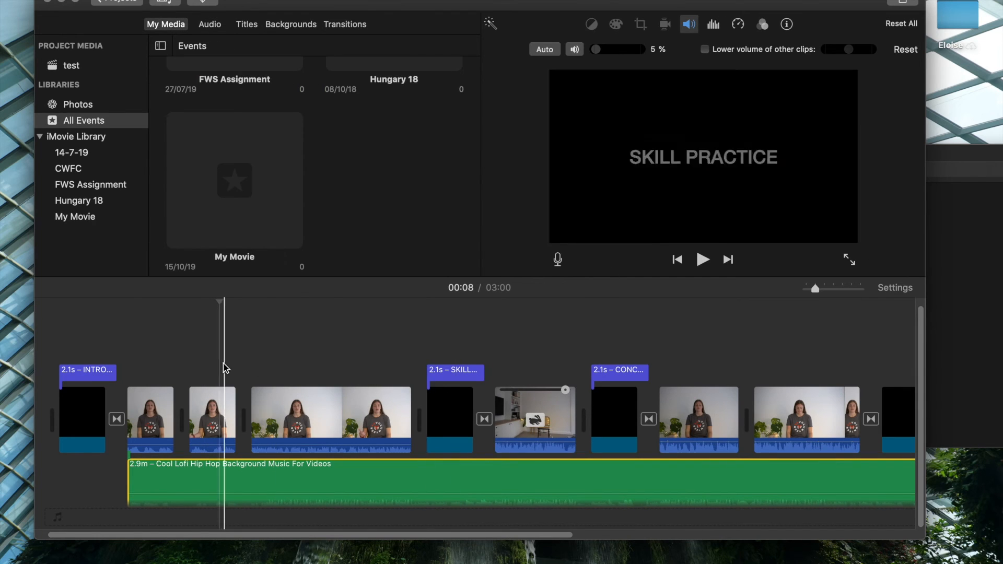
scroll(184, 360, "right", 2)
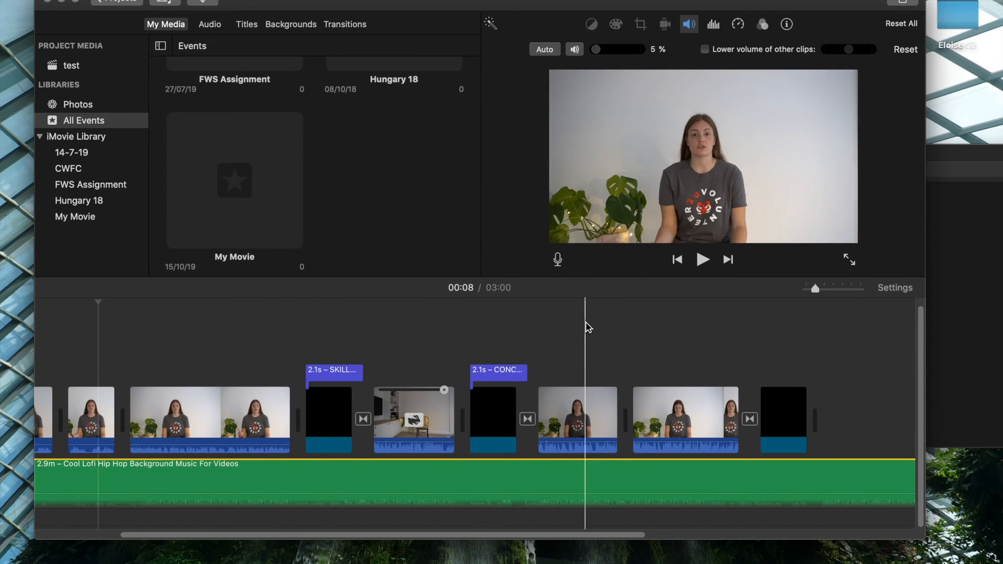
scroll(587, 329, "right", 2)
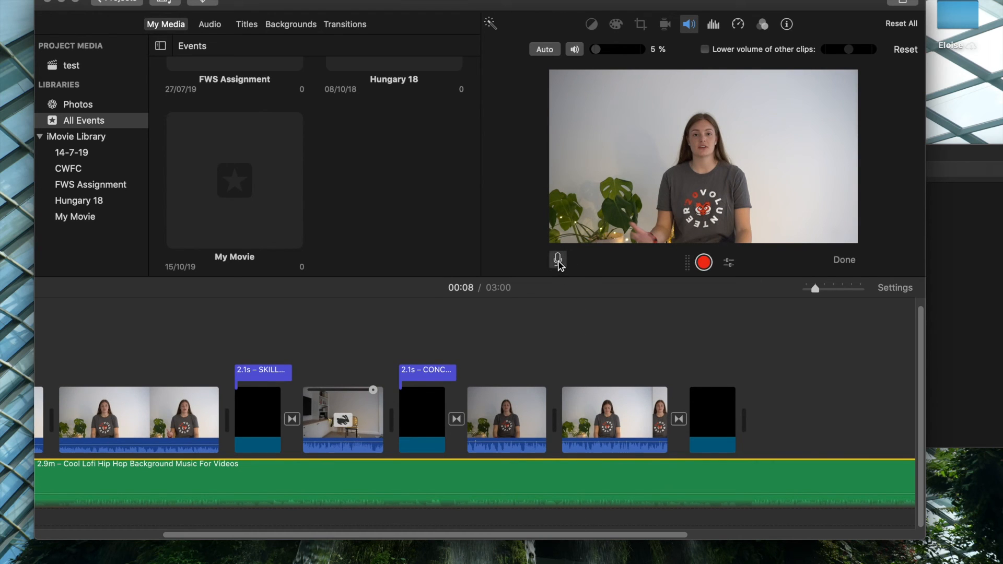
left_click(703, 262)
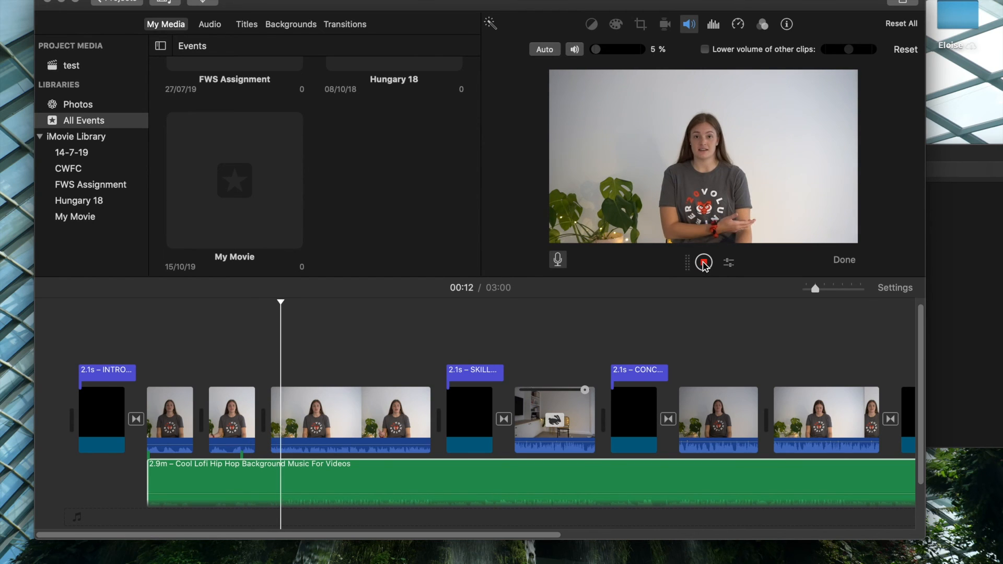
left_click(704, 263)
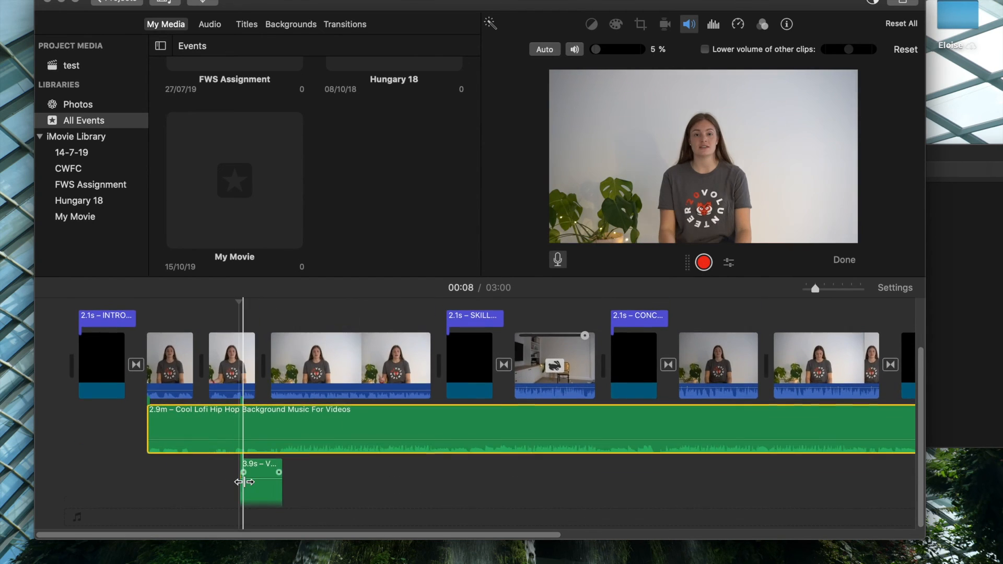
left_click(264, 472)
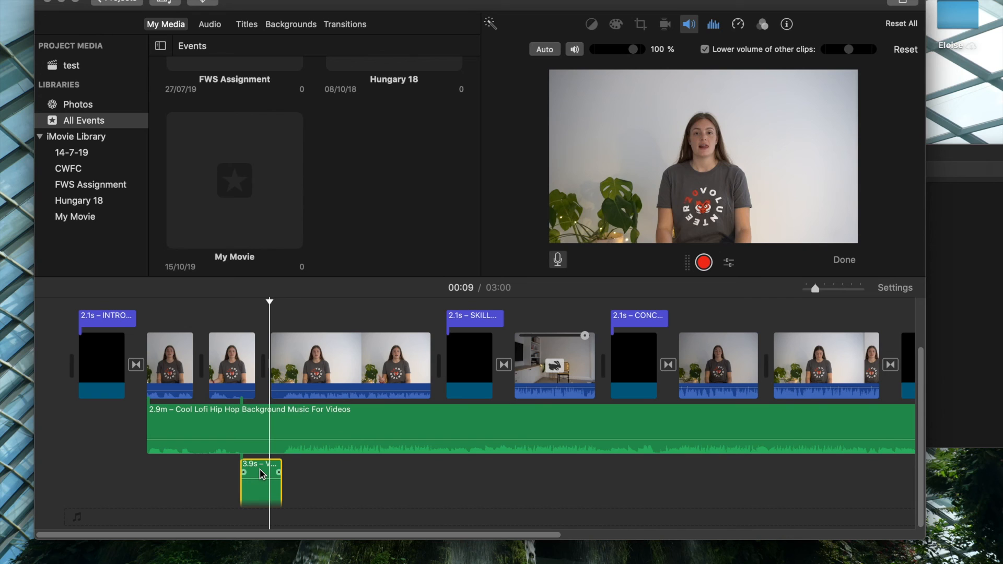
key("Delete")
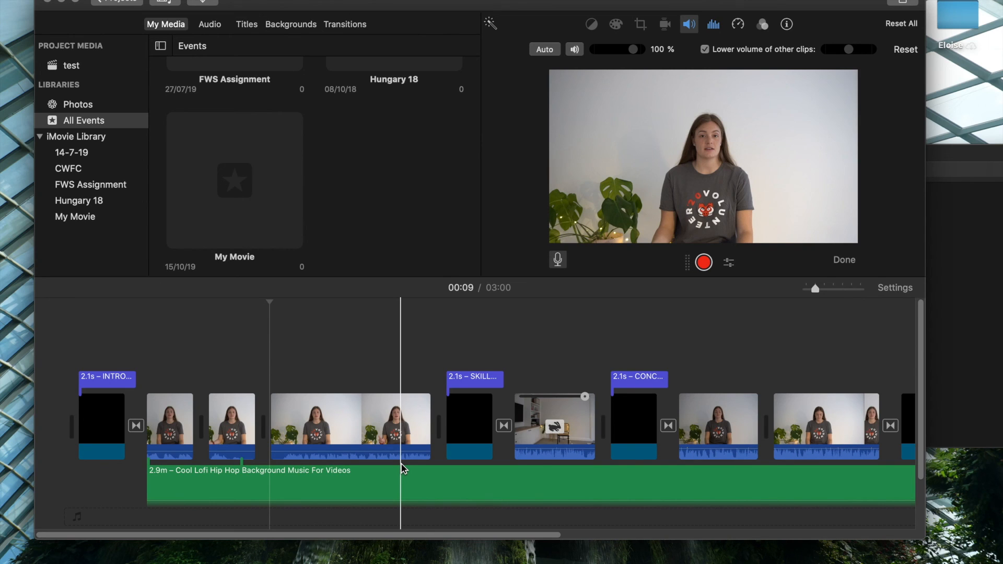
Export the movie with video and audio as a 1080p, high-quality, faster-compression file named test on the Desktop.
left_click(906, 3)
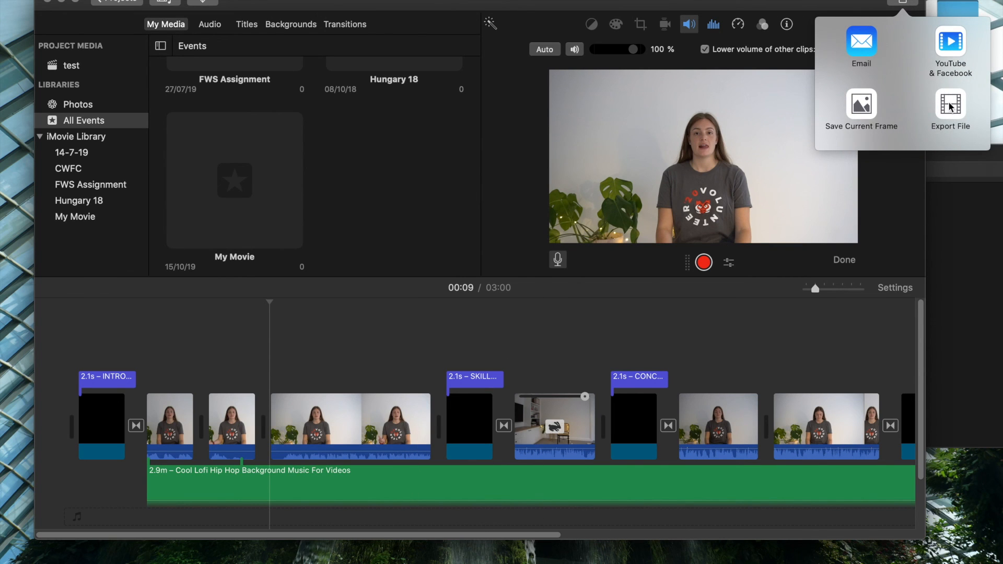
left_click(952, 109)
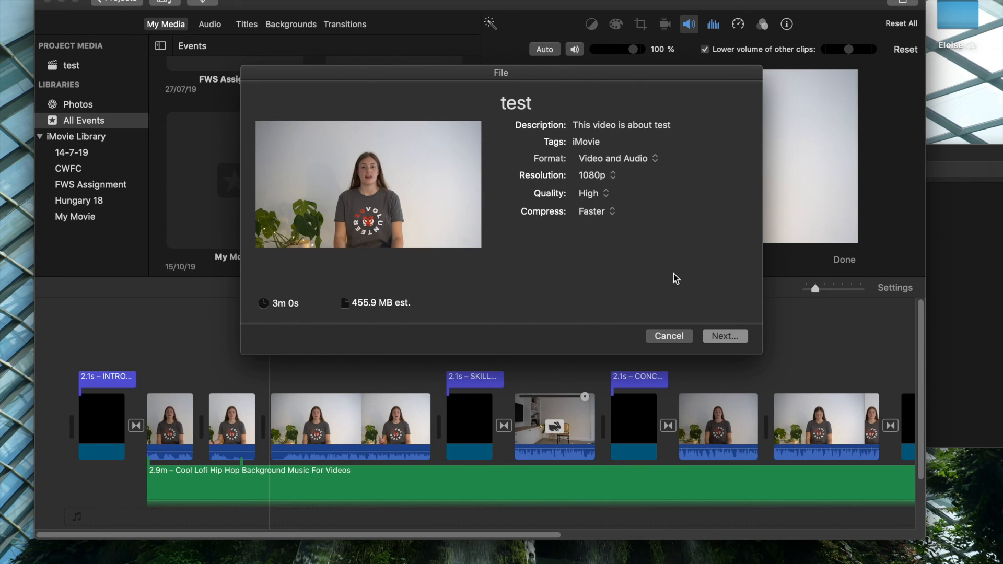
left_click(722, 337)
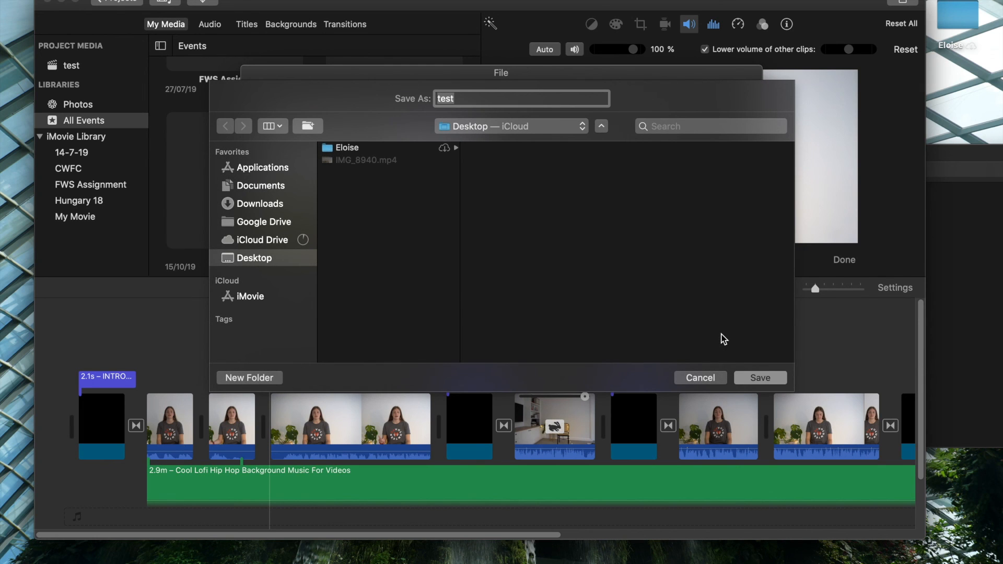
left_click(754, 374)
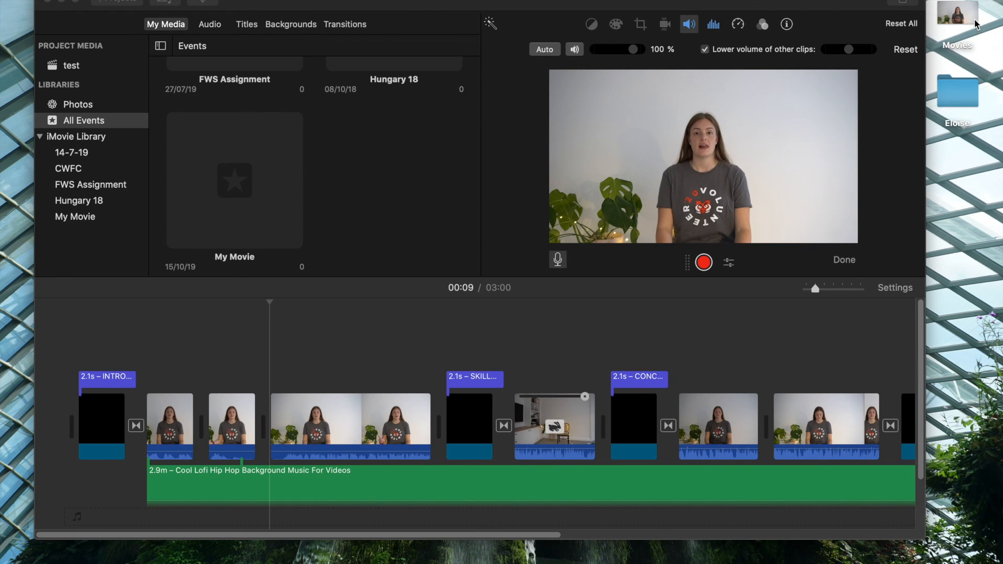
Open the exported test.mp4 from the desktop's Movies stack, check its playback, and close the video and the stack.
double_click(971, 97)
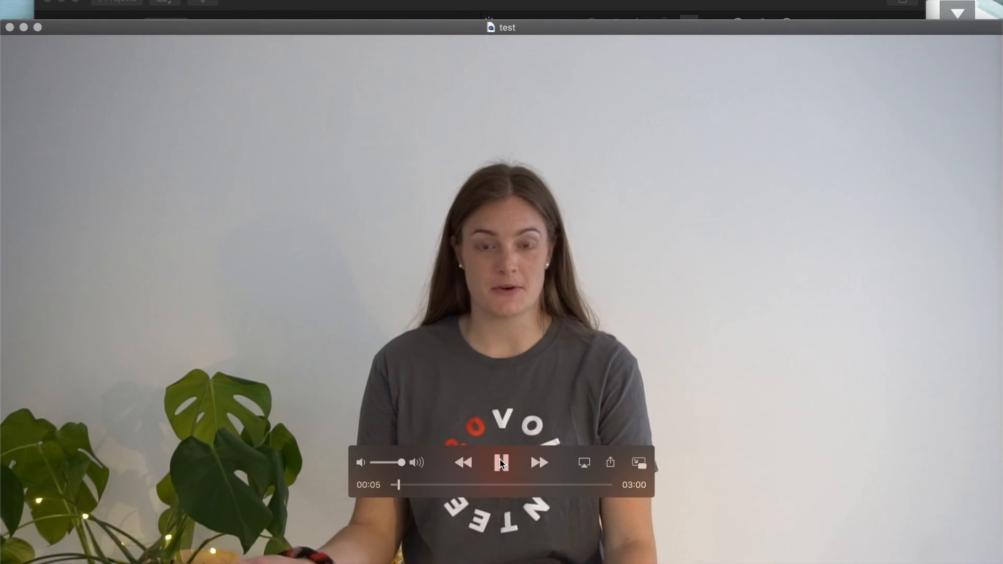
left_click(501, 462)
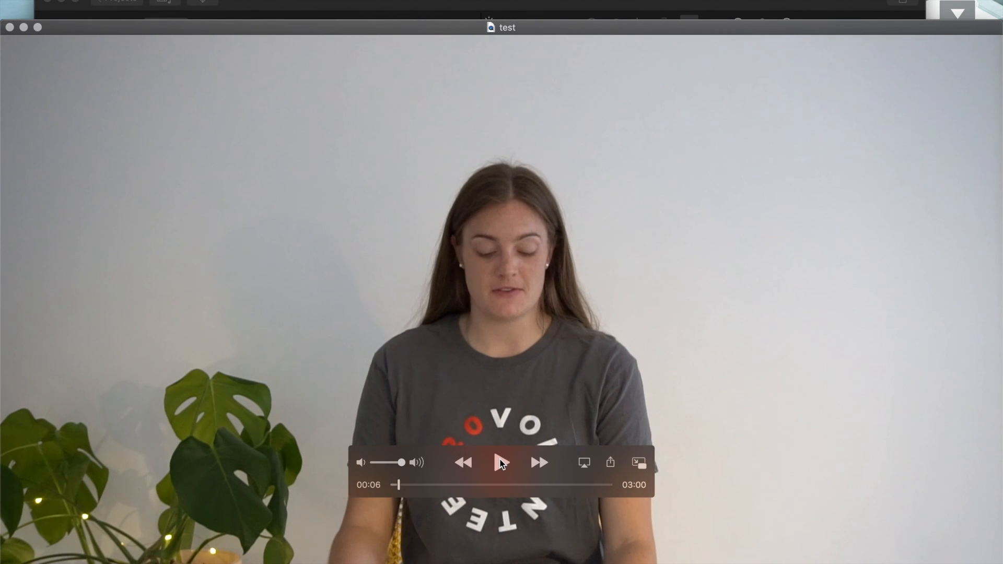
left_click(10, 27)
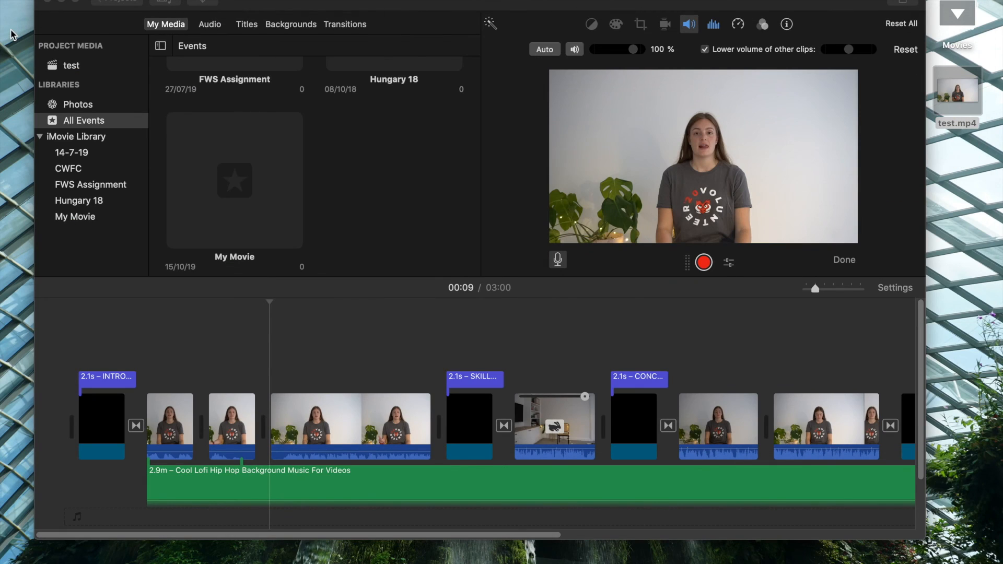
left_click(953, 17)
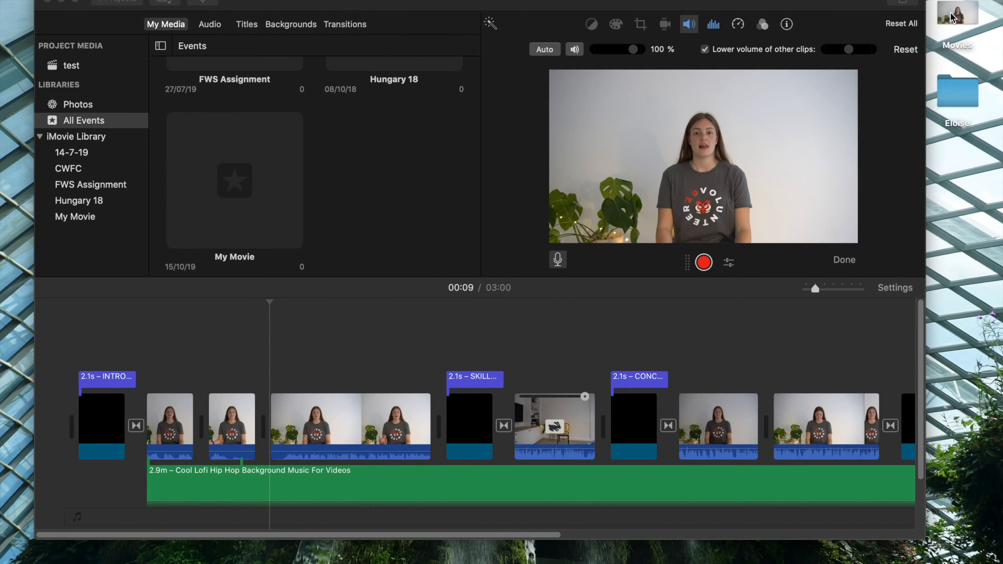